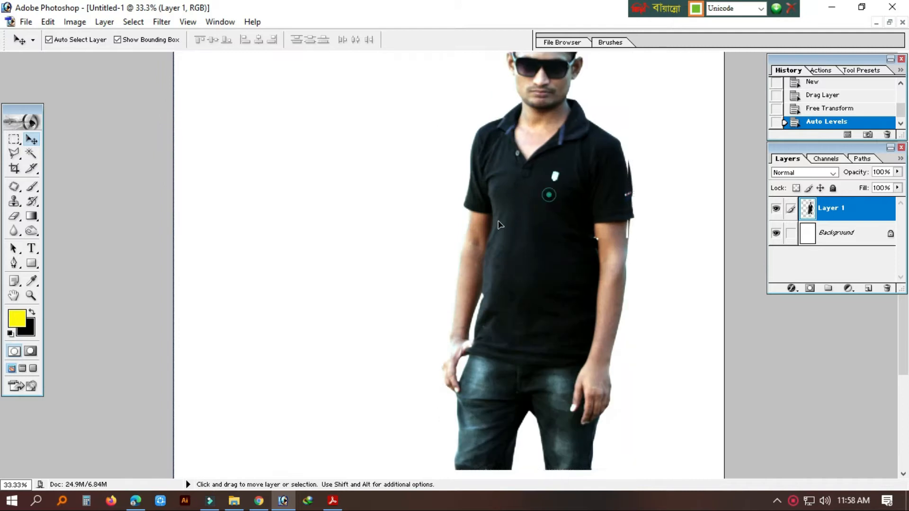
Move the man's photo to the middle of the canvas and set its midtone color balance to +16, +13 and +33.
{"action": "key", "text": "ctrl+minus"}
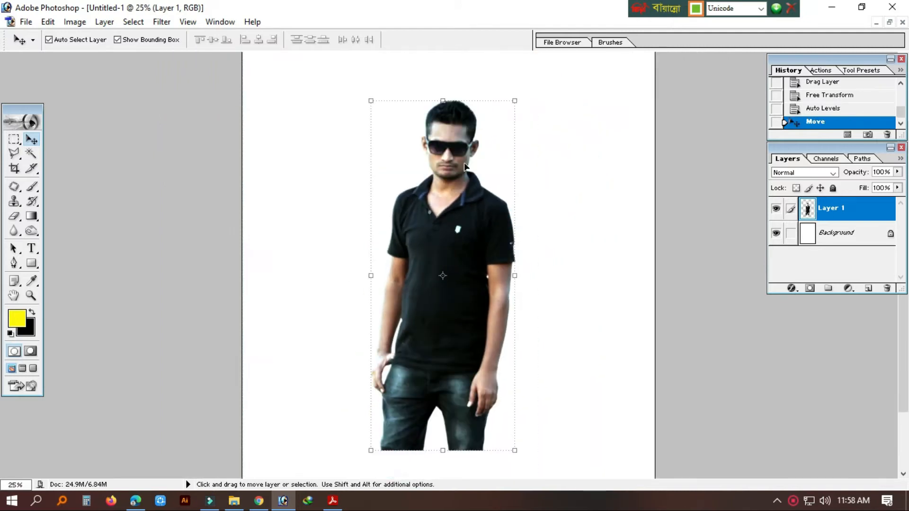
{"action": "key", "text": "ctrl+b"}
{"action": "mouse_move", "coordinate": [711, 102]}
{"action": "left_mouse_down"}
{"action": "mouse_move", "coordinate": [757, 102]}
{"action": "mouse_move", "coordinate": [733, 103]}
{"action": "mouse_move", "coordinate": [713, 87]}
{"action": "mouse_move", "coordinate": [722, 98]}
{"action": "left_mouse_up"}
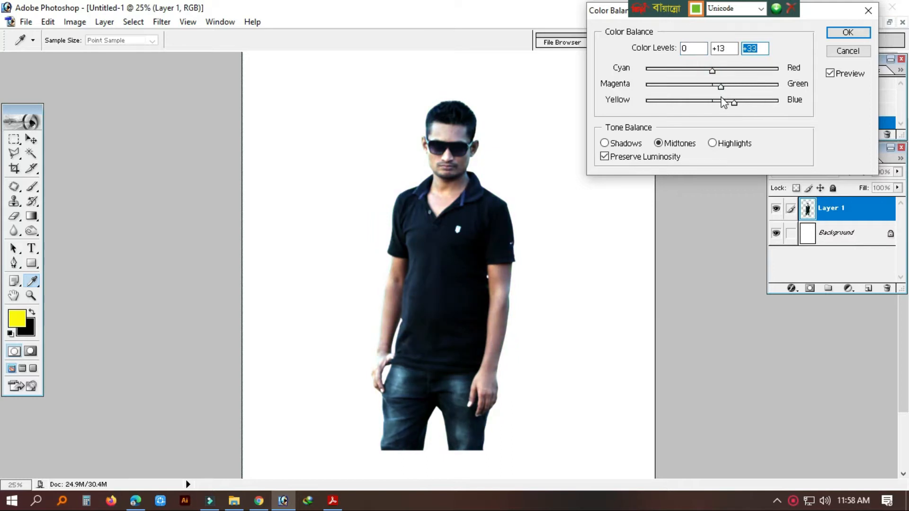
{"action": "left_click", "coordinate": [723, 71]}
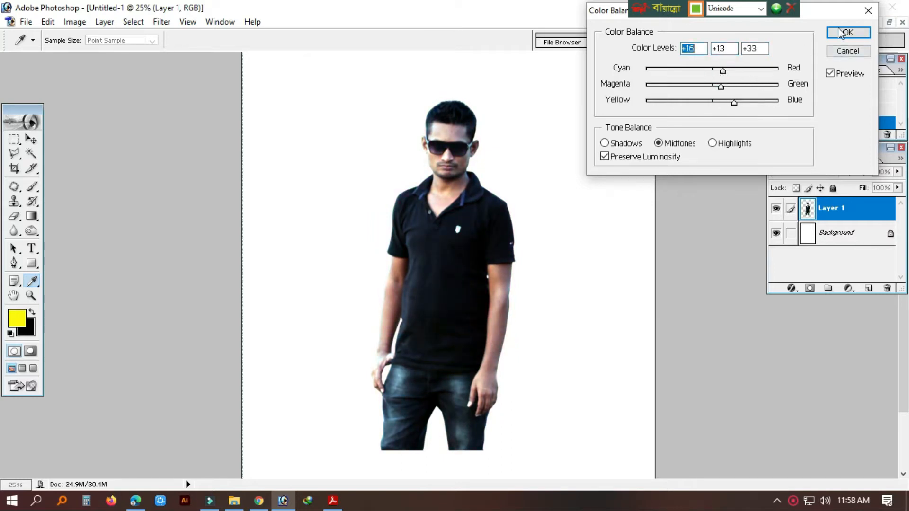
{"action": "left_click", "coordinate": [840, 32]}
Brighten the man's photo with an RGB Curves adjustment mapping input 95 to output 120.
{"action": "key", "text": "ctrl+m"}
{"action": "left_click_drag", "start_coordinate": [717, 355], "coordinate": [726, 348]}
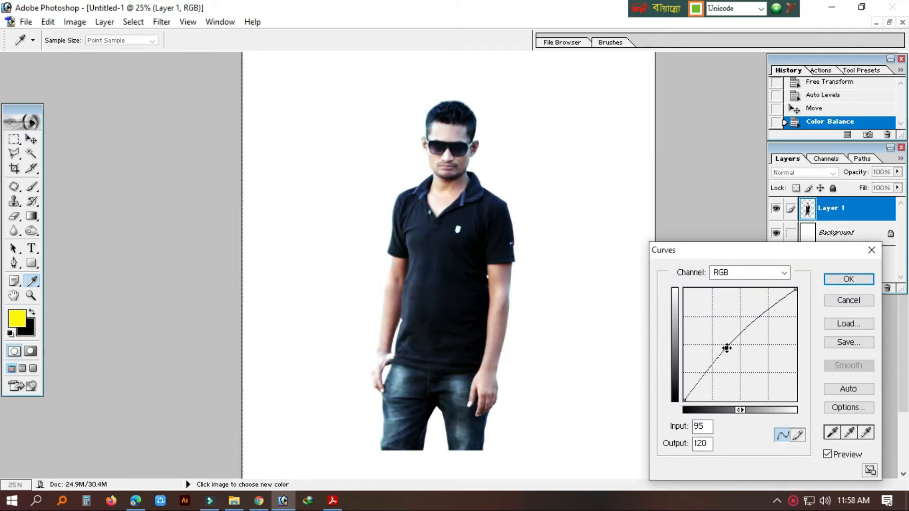
{"action": "left_click", "coordinate": [848, 279]}
Raise the saturation of the man's photo to +63 with Hue/Saturation.
{"action": "key", "text": "ctrl+u"}
{"action": "left_click_drag", "start_coordinate": [794, 137], "coordinate": [836, 139]}
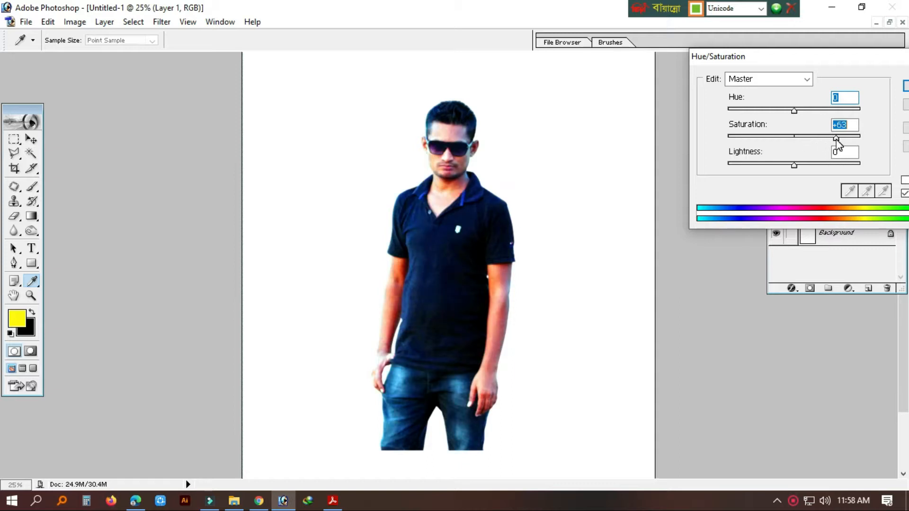
{"action": "key", "text": "Return"}
{"action": "key", "text": "v"}
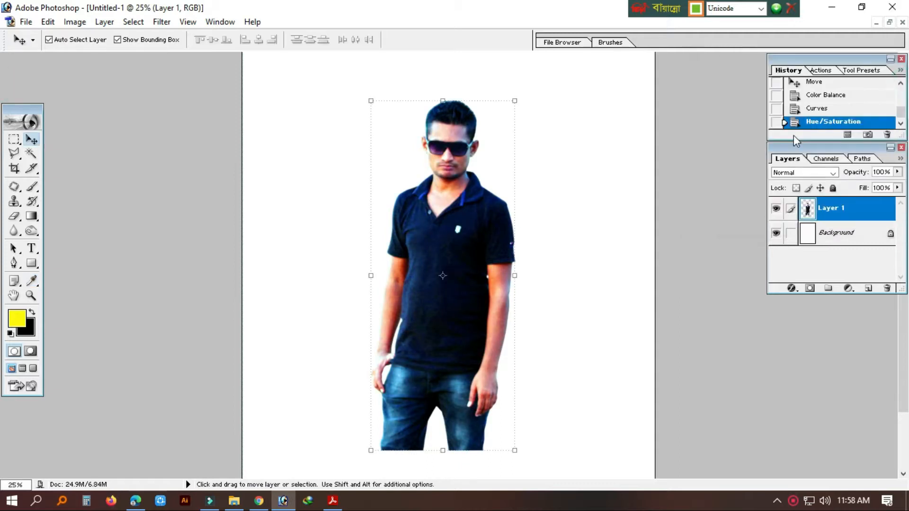
{"action": "key", "text": "ctrl+minus"}
{"action": "key", "text": "ctrl+minus"}
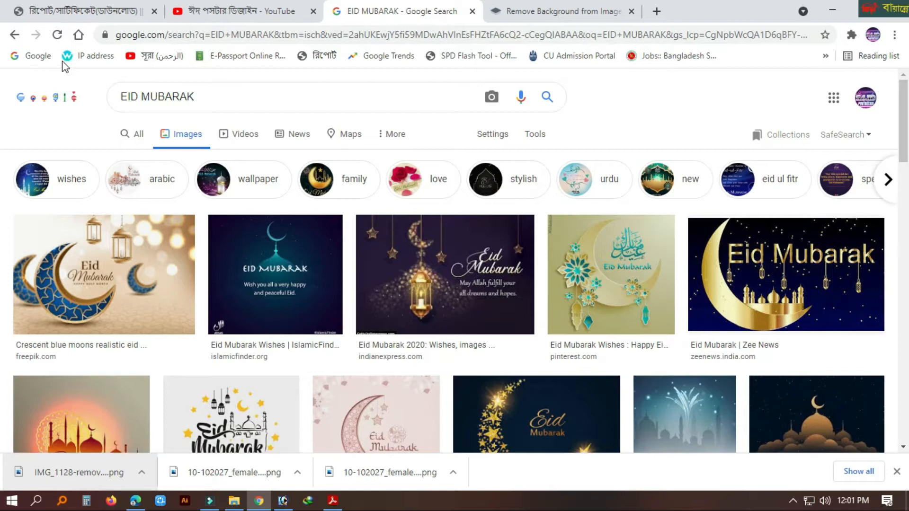
Preview the Eid Mubarak Wishes image from IslamicFinder and browse its related images.
{"action": "left_click", "coordinate": [279, 327]}
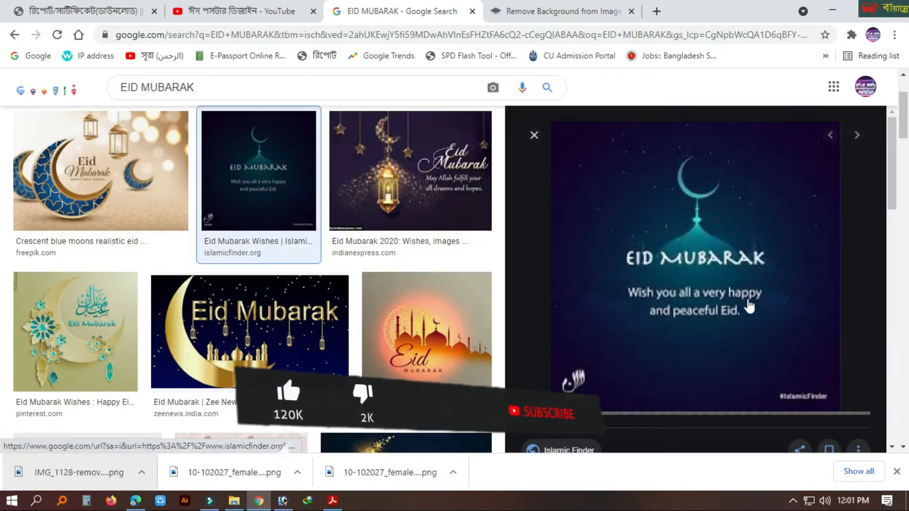
{"action": "right_click", "coordinate": [686, 286]}
{"action": "key", "text": "Escape"}
{"action": "scroll", "coordinate": [750, 361], "scroll_direction": "down", "scroll_amount": 5}
{"action": "scroll", "coordinate": [752, 359], "scroll_direction": "down", "scroll_amount": 8}
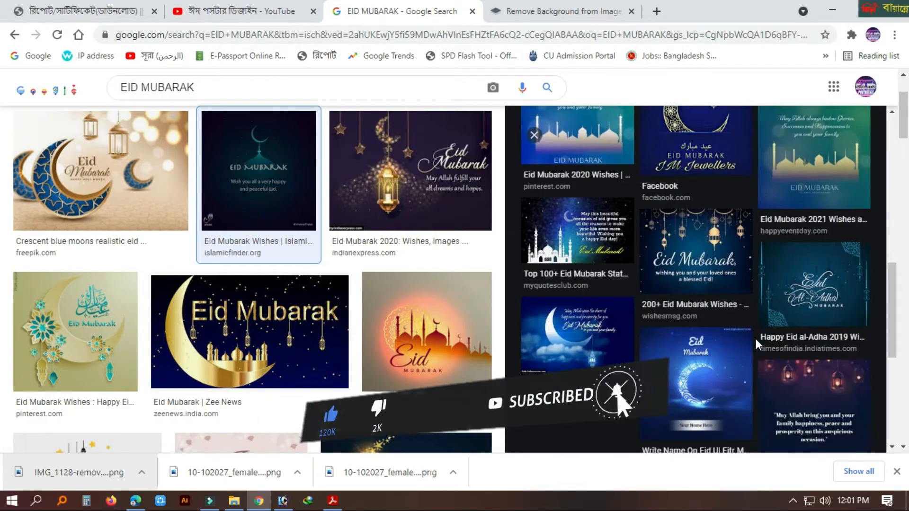
{"action": "scroll", "coordinate": [772, 361], "scroll_direction": "up", "scroll_amount": 3}
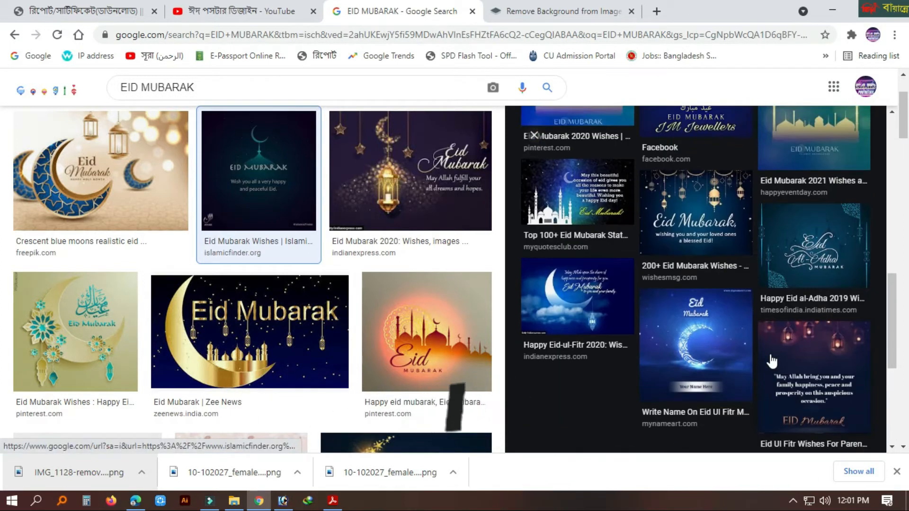
{"action": "scroll", "coordinate": [771, 361], "scroll_direction": "down", "scroll_amount": 5}
{"action": "scroll", "coordinate": [772, 362], "scroll_direction": "up", "scroll_amount": 8}
{"action": "scroll", "coordinate": [770, 362], "scroll_direction": "up", "scroll_amount": 5}
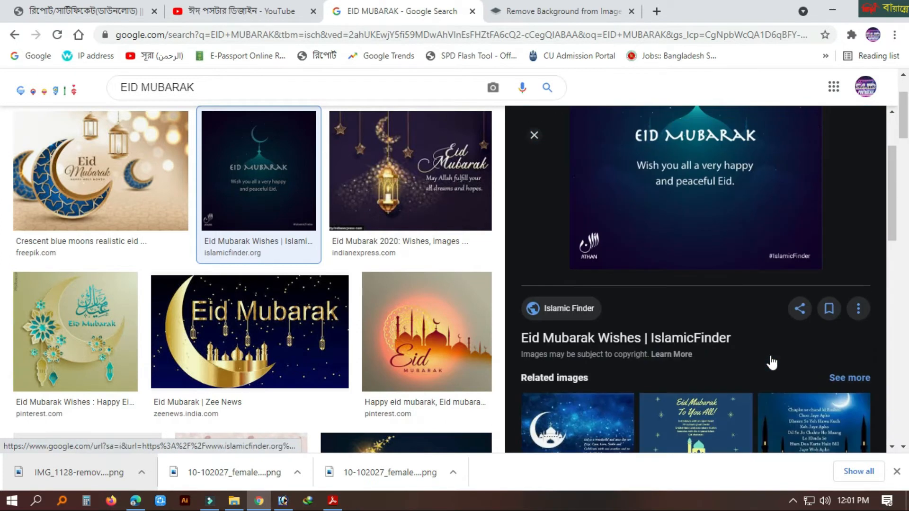
{"action": "scroll", "coordinate": [771, 362], "scroll_direction": "down", "scroll_amount": 3}
{"action": "scroll", "coordinate": [770, 364], "scroll_direction": "up", "scroll_amount": 4}
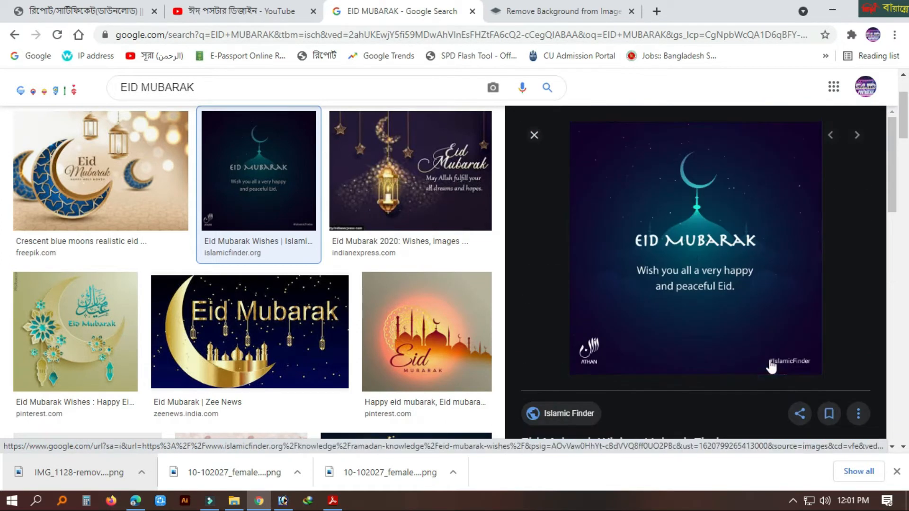
Save the previewed IslamicFinder Eid Mubarak image to the computer.
{"action": "right_click", "coordinate": [690, 255]}
{"action": "left_click", "coordinate": [753, 391]}
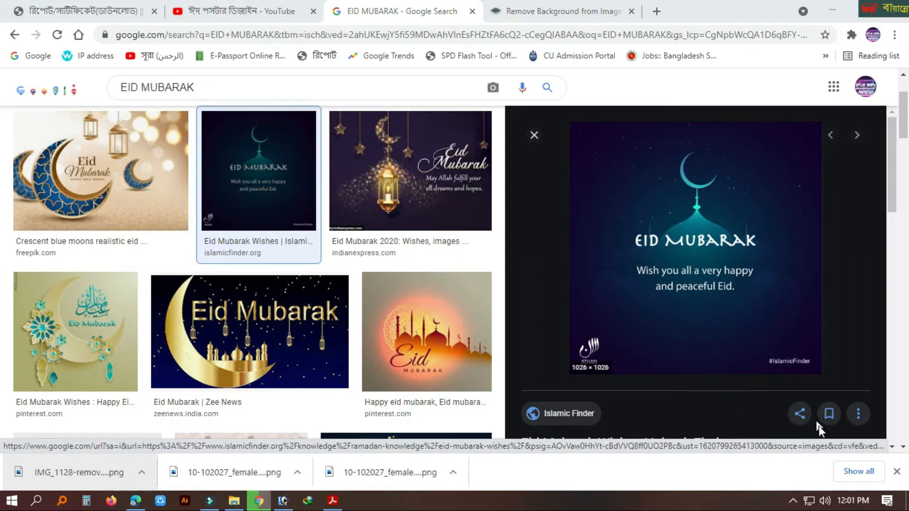
{"action": "left_click", "coordinate": [795, 477]}
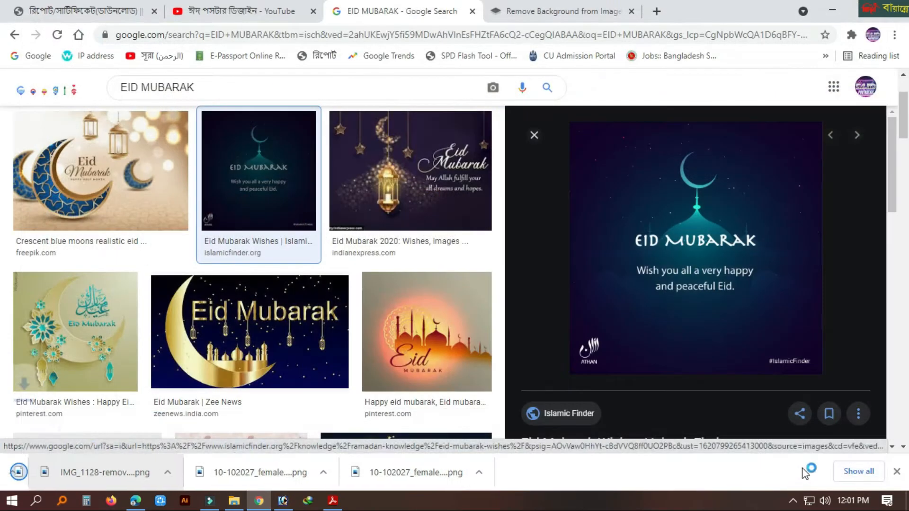
Open the downloaded Eid Mubarak image in Photoshop, leaving text editing first, and place its window beside the poster document.
{"action": "left_click_drag", "start_coordinate": [54, 478], "coordinate": [494, 280]}
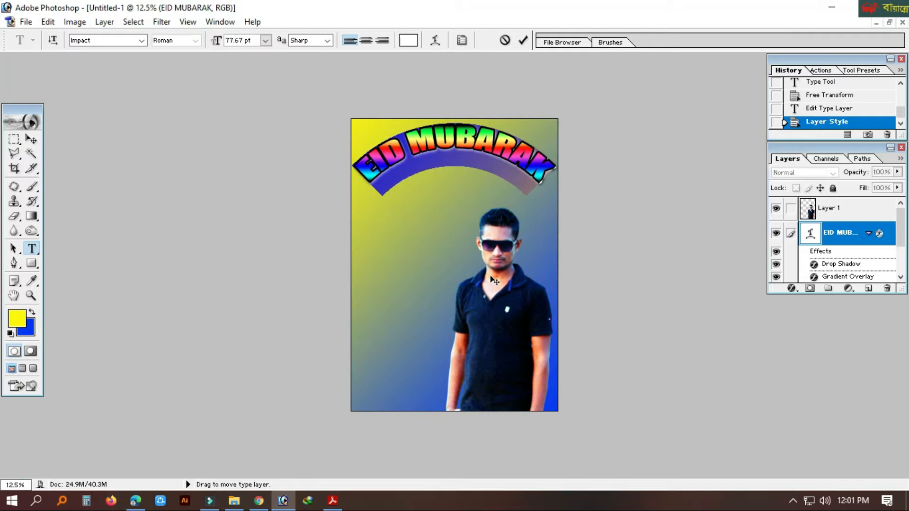
{"action": "left_click", "coordinate": [30, 138]}
{"action": "left_click", "coordinate": [259, 500]}
{"action": "left_click_drag", "start_coordinate": [76, 473], "coordinate": [406, 252]}
{"action": "left_click_drag", "start_coordinate": [270, 82], "coordinate": [254, 198]}
{"action": "left_click", "coordinate": [447, 171]}
{"action": "left_click", "coordinate": [191, 310]}
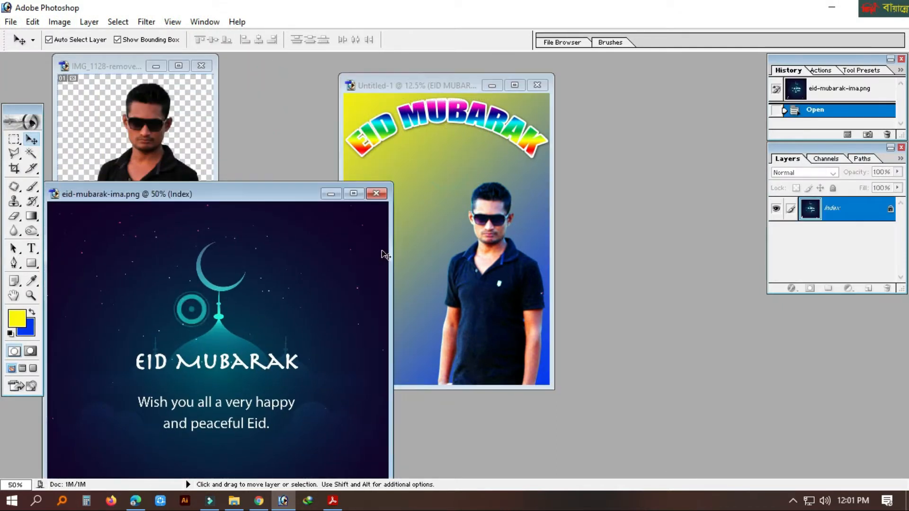
Copy the entire eid-mubarak-ima.png image and paste it into the Untitled-1 poster as a layer below the man's photo.
{"action": "left_click", "coordinate": [326, 258]}
{"action": "left_click", "coordinate": [312, 237]}
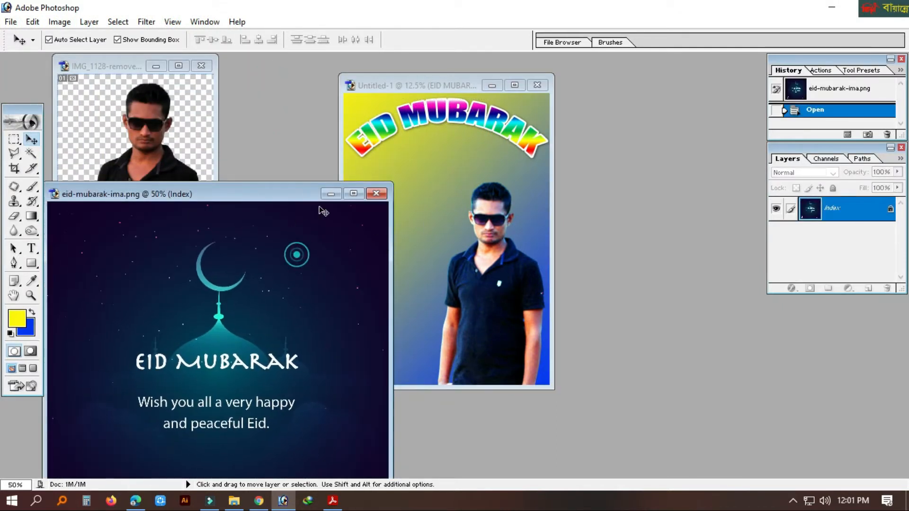
{"action": "key", "text": "ctrl+a"}
{"action": "key", "text": "ctrl+c"}
{"action": "left_click", "coordinate": [428, 203]}
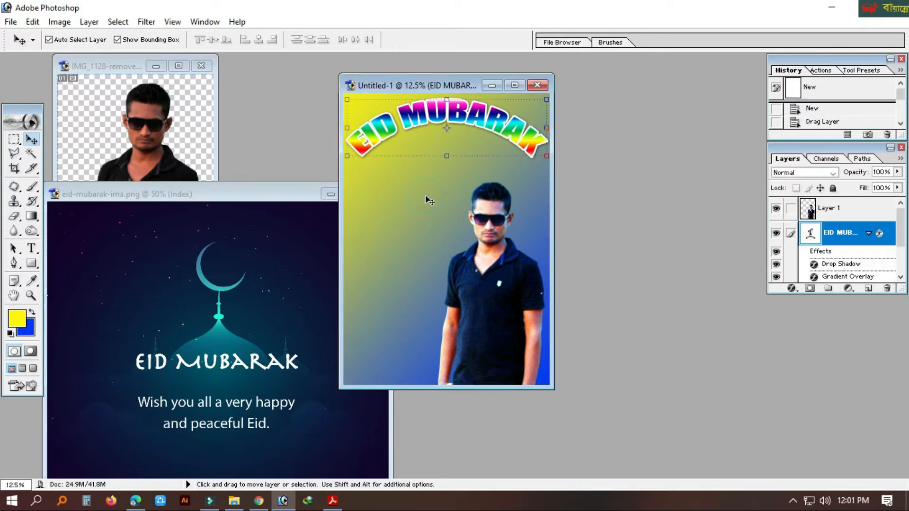
{"action": "key", "text": "ctrl+v"}
Maximize the poster document and scale the pasted Eid image to 381.4% so it covers the whole canvas.
{"action": "left_click", "coordinate": [515, 85]}
{"action": "left_click_drag", "start_coordinate": [497, 222], "coordinate": [656, 131]}
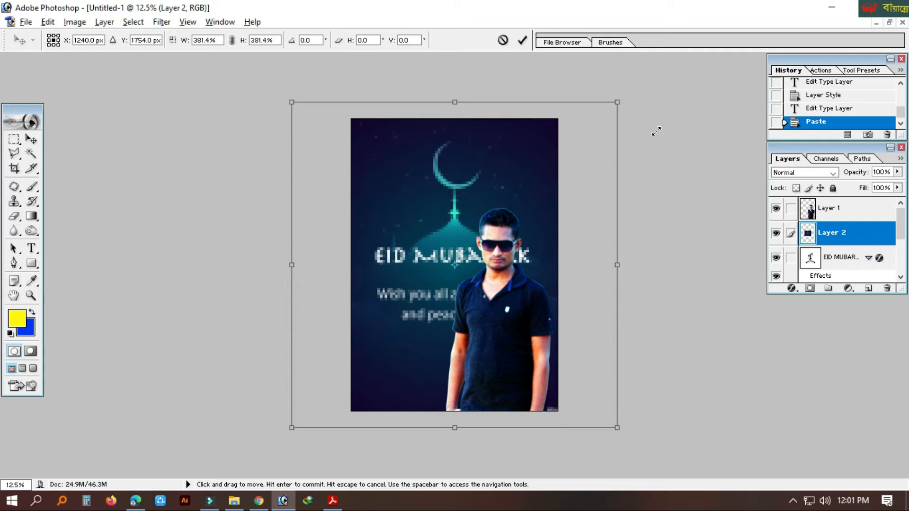
{"action": "key", "text": "Return"}
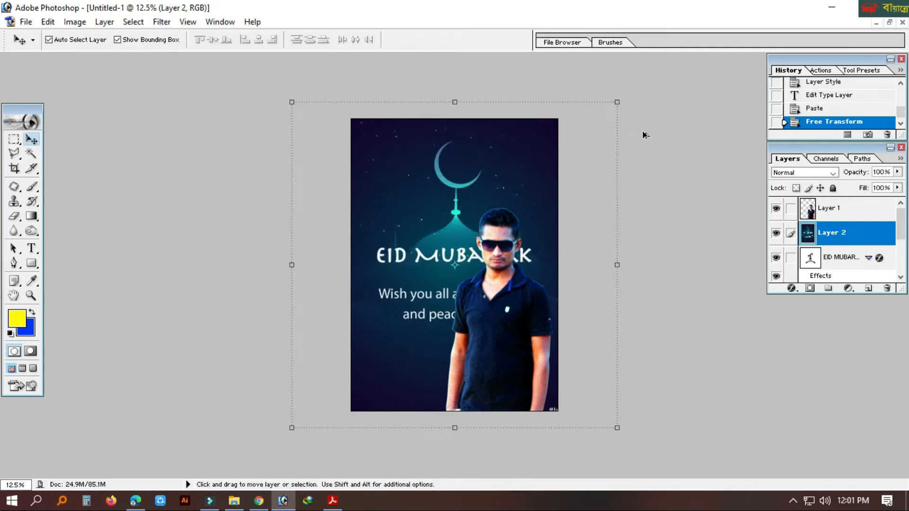
Reposition the Eid background image and scale it to 95.7%, keeping its moon in the poster's upper area.
{"action": "left_click_drag", "start_coordinate": [531, 167], "coordinate": [516, 94]}
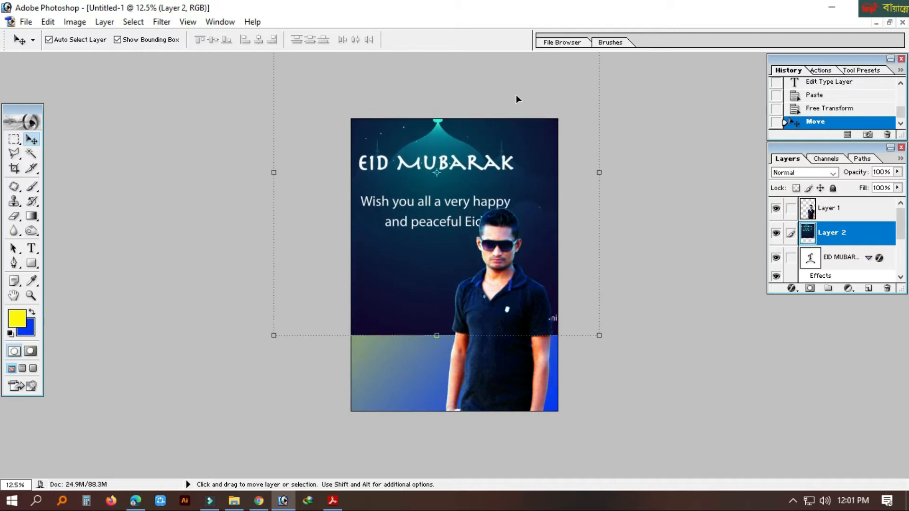
{"action": "left_click_drag", "start_coordinate": [598, 335], "coordinate": [574, 309]}
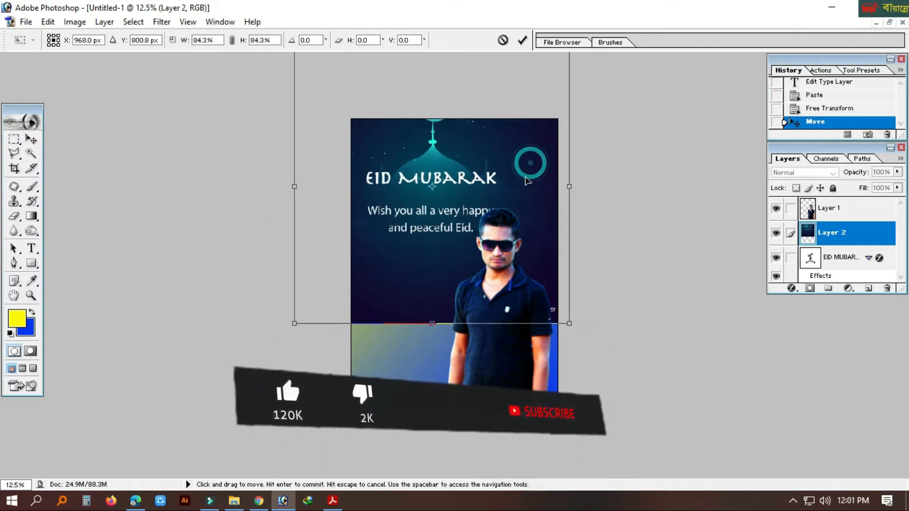
{"action": "left_click_drag", "start_coordinate": [531, 199], "coordinate": [568, 212]}
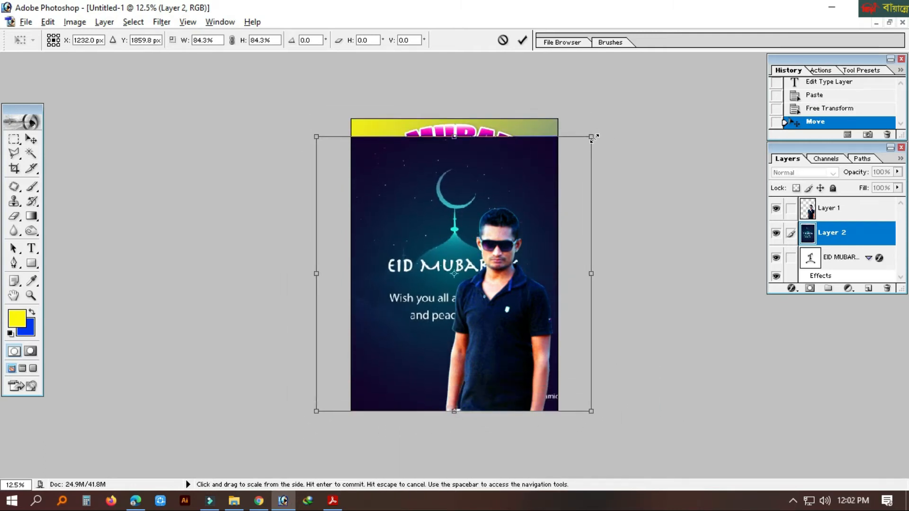
{"action": "left_click_drag", "start_coordinate": [592, 137], "coordinate": [622, 131]}
{"action": "left_click_drag", "start_coordinate": [539, 163], "coordinate": [547, 150]}
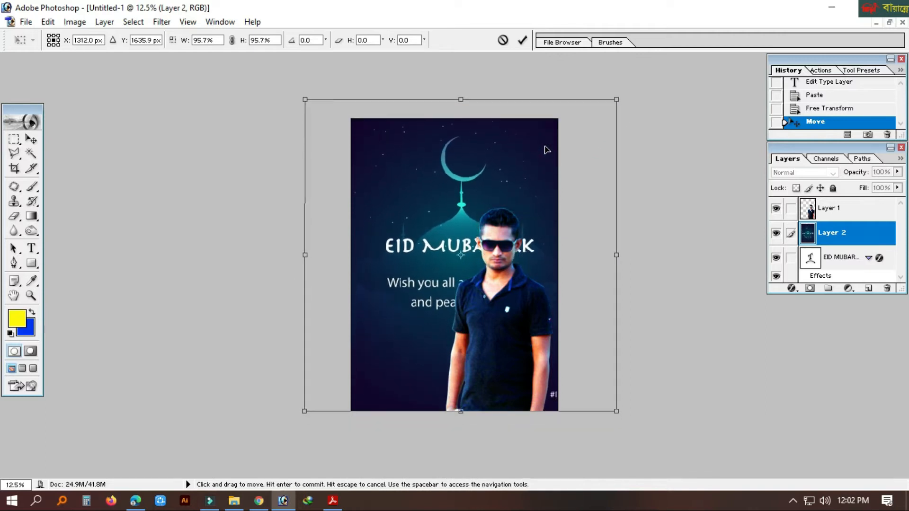
{"action": "key", "text": "Return"}
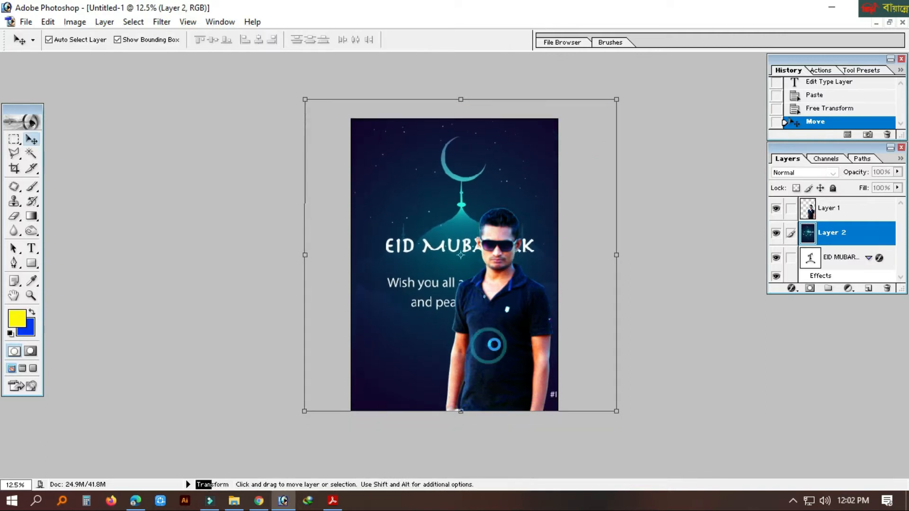
Scale the man's photo to 54.1% and place it in the poster's lower right corner.
{"action": "left_click", "coordinate": [500, 340]}
{"action": "key", "text": "ctrl+t"}
{"action": "left_click_drag", "start_coordinate": [556, 205], "coordinate": [525, 270]}
{"action": "left_click_drag", "start_coordinate": [509, 303], "coordinate": [529, 321]}
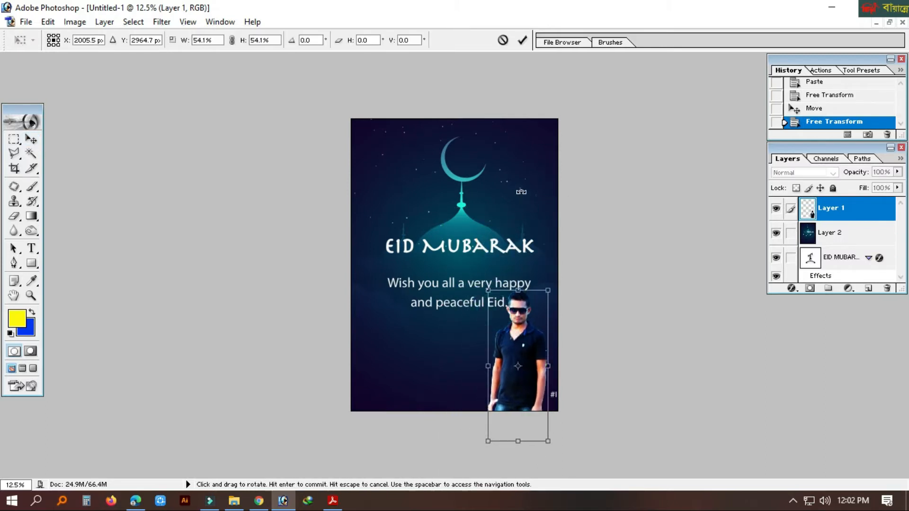
{"action": "key", "text": "Return"}
Resize the Eid background image to about 100.9% wide and 102.4% high, shifting its artwork slightly to the right.
{"action": "left_click", "coordinate": [519, 192]}
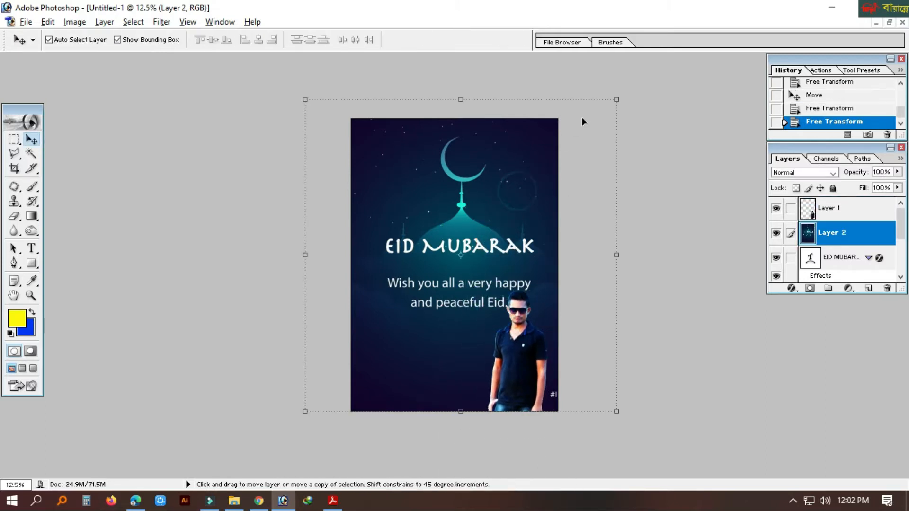
{"action": "left_click_drag", "start_coordinate": [616, 98], "coordinate": [630, 86]}
{"action": "left_click_drag", "start_coordinate": [507, 173], "coordinate": [516, 162]}
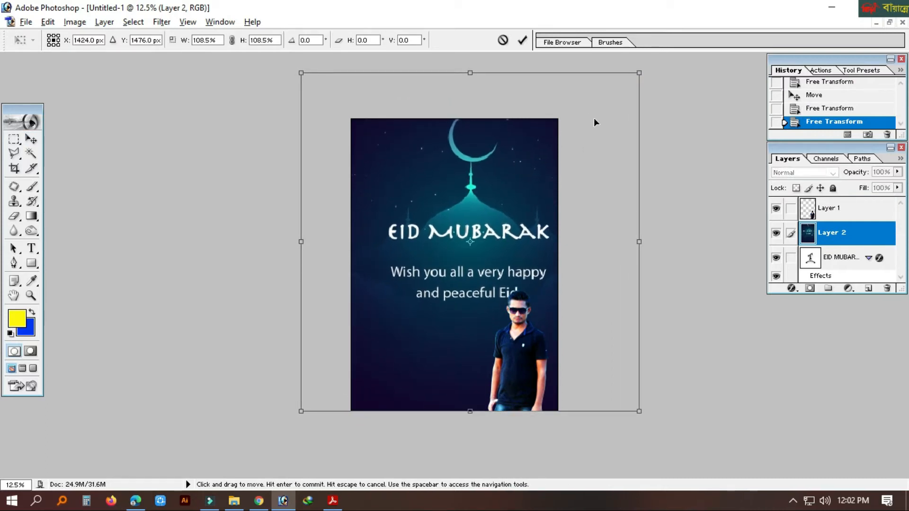
{"action": "left_click_drag", "start_coordinate": [639, 73], "coordinate": [627, 85]}
{"action": "left_click_drag", "start_coordinate": [511, 177], "coordinate": [510, 186]}
{"action": "left_click_drag", "start_coordinate": [483, 95], "coordinate": [489, 88]}
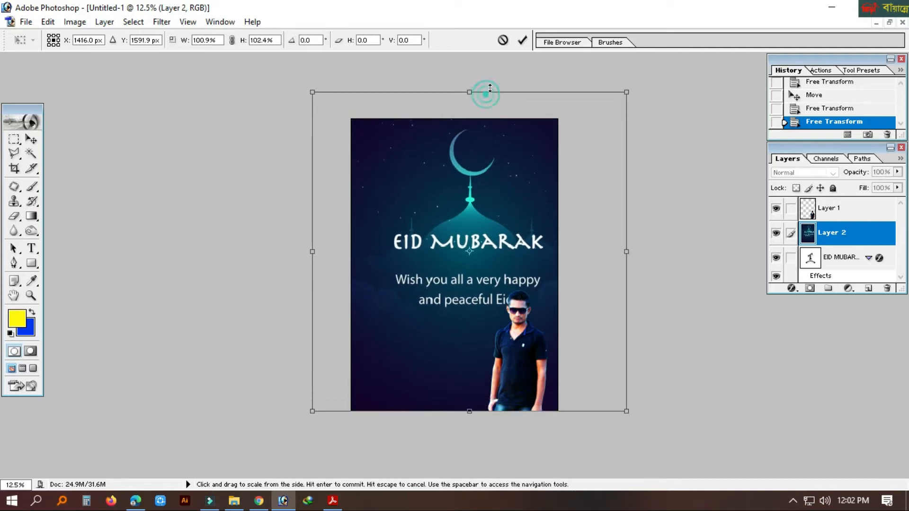
{"action": "key", "text": "Return"}
Shift the man's photo slightly to the right, up against the poster's edge.
{"action": "left_click", "coordinate": [523, 362]}
{"action": "left_click_drag", "start_coordinate": [523, 362], "coordinate": [531, 365]}
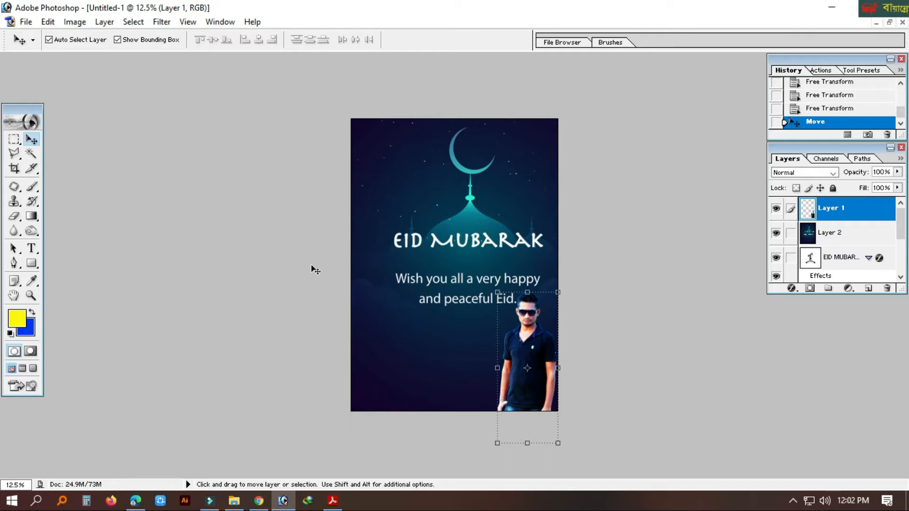
Bring the arched EID MUBARAK text layer above all other layers and move it slightly down on the poster.
{"action": "left_click_drag", "start_coordinate": [841, 266], "coordinate": [849, 200]}
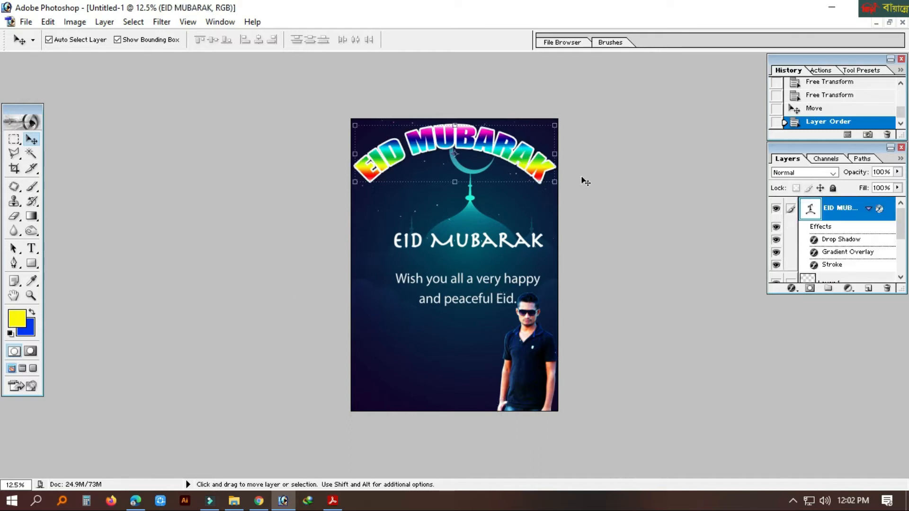
{"action": "left_click_drag", "start_coordinate": [514, 144], "coordinate": [520, 161]}
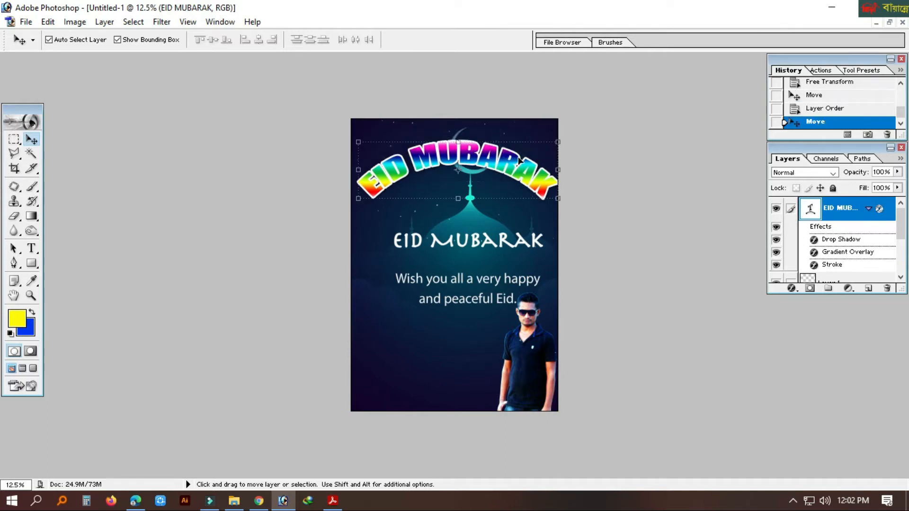
Change the warp style of the arched EID MUBARAK text to Arc Lower.
{"action": "left_click", "coordinate": [32, 249]}
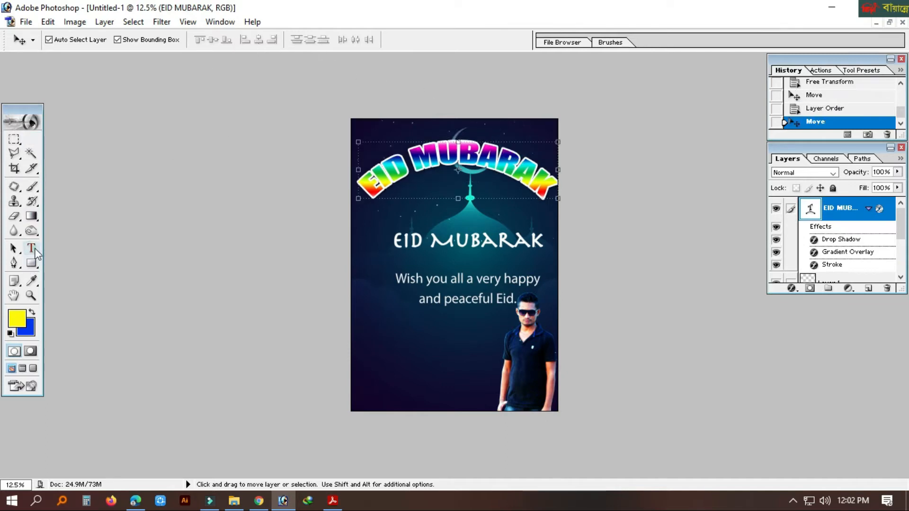
{"action": "left_click", "coordinate": [407, 170]}
{"action": "key", "text": "ctrl+a"}
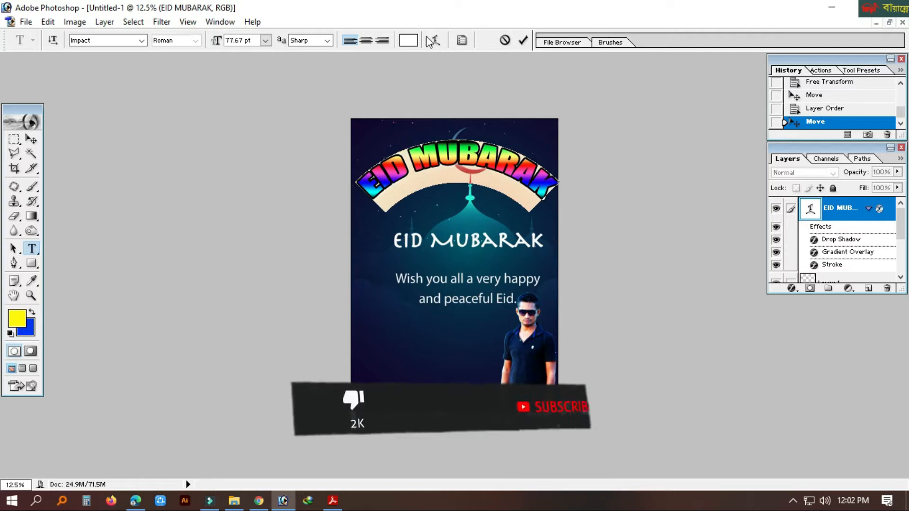
{"action": "left_click", "coordinate": [433, 40]}
{"action": "left_click", "coordinate": [442, 189]}
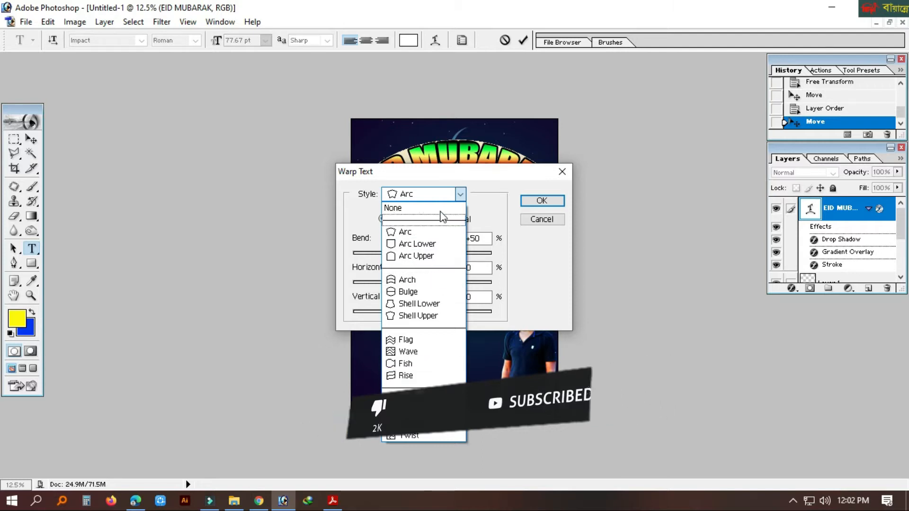
{"action": "left_click", "coordinate": [426, 243]}
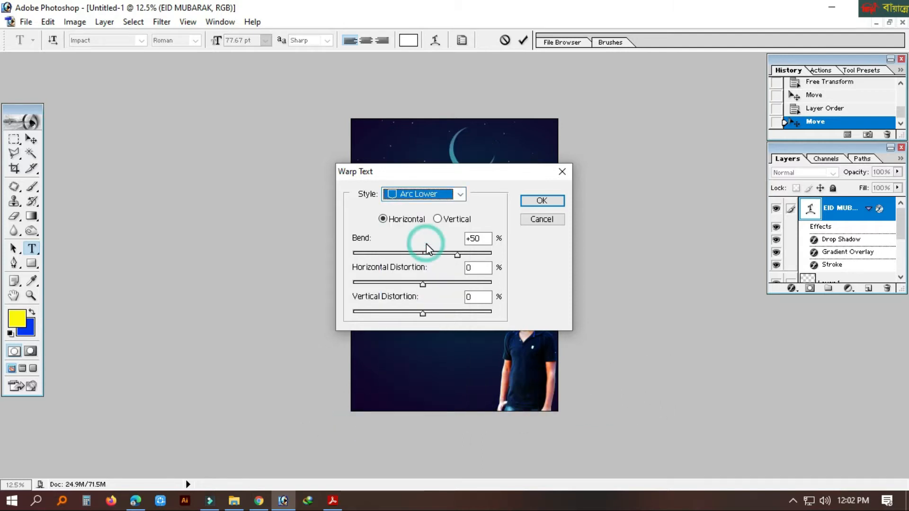
{"action": "left_click_drag", "start_coordinate": [525, 173], "coordinate": [484, 345]}
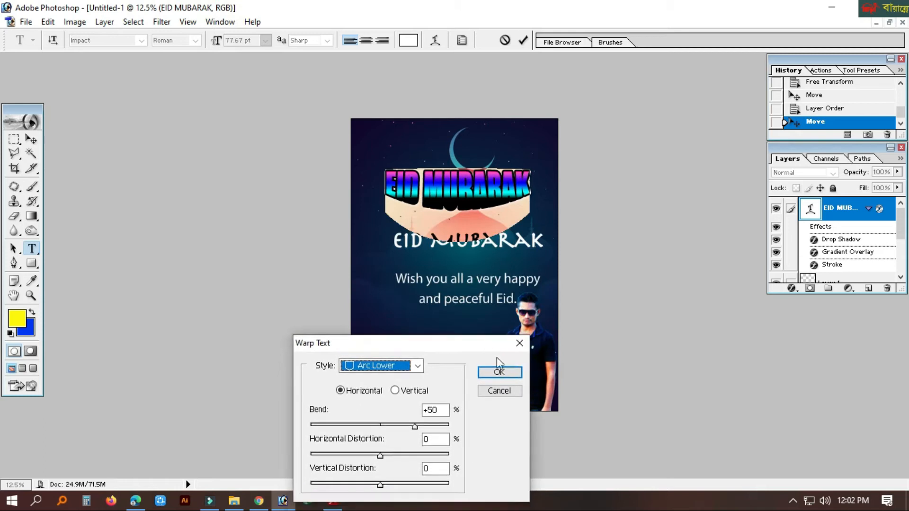
{"action": "left_click", "coordinate": [501, 371]}
Move the colorful EID MUBARAK text below the greeting lines, then delete its layer.
{"action": "left_click", "coordinate": [32, 140]}
{"action": "left_click_drag", "start_coordinate": [467, 201], "coordinate": [440, 339]}
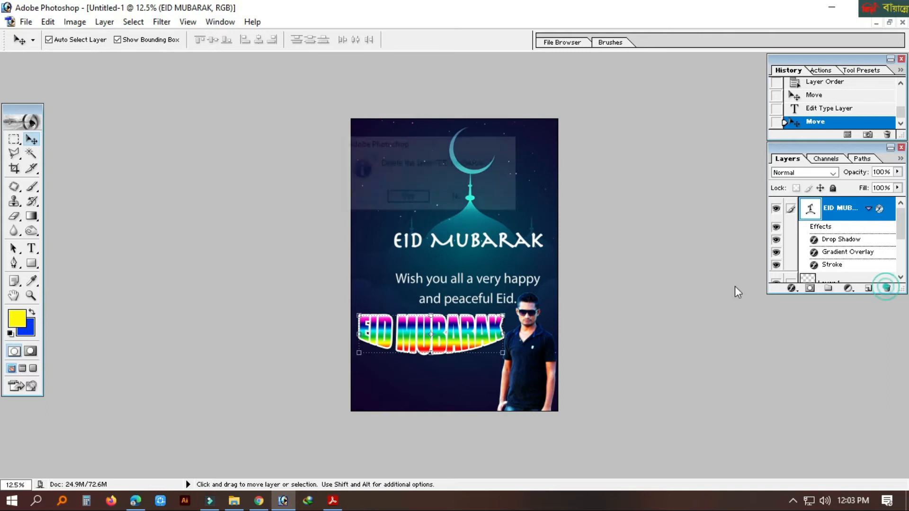
{"action": "left_click", "coordinate": [403, 196]}
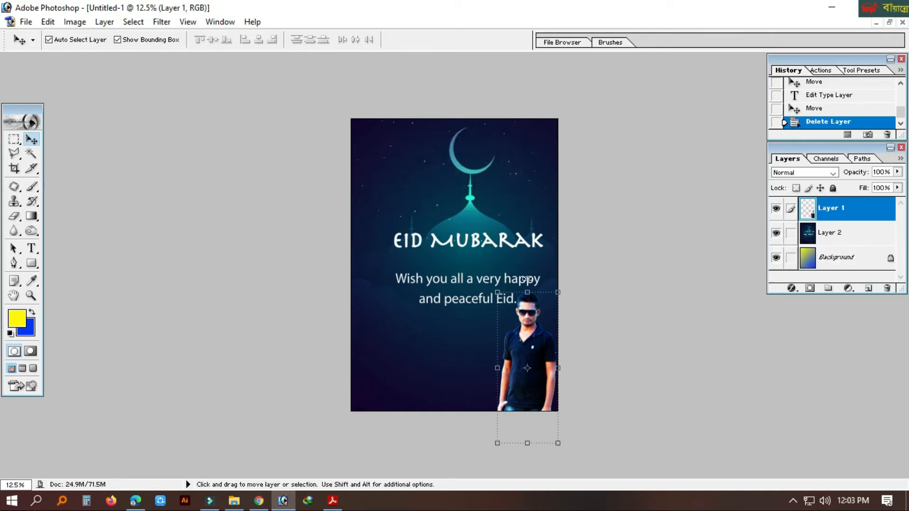
Scale the man's photo down slightly, keeping it in the poster's lower right corner.
{"action": "key", "text": "ctrl+t"}
{"action": "left_click_drag", "start_coordinate": [497, 292], "coordinate": [500, 297]}
{"action": "key", "text": "Return"}
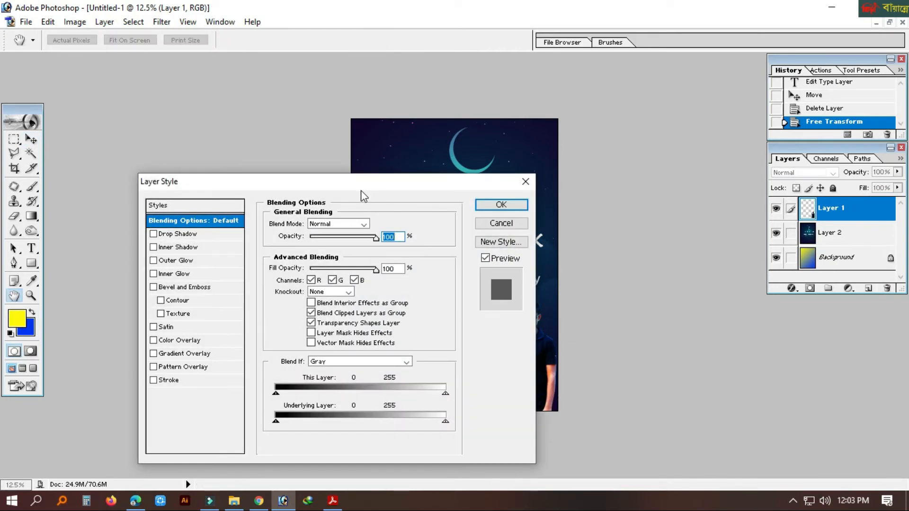
Add a thick white outside stroke around the man's cutout photo in its layer style.
{"action": "left_click_drag", "start_coordinate": [359, 178], "coordinate": [734, 8]}
{"action": "left_click", "coordinate": [544, 206]}
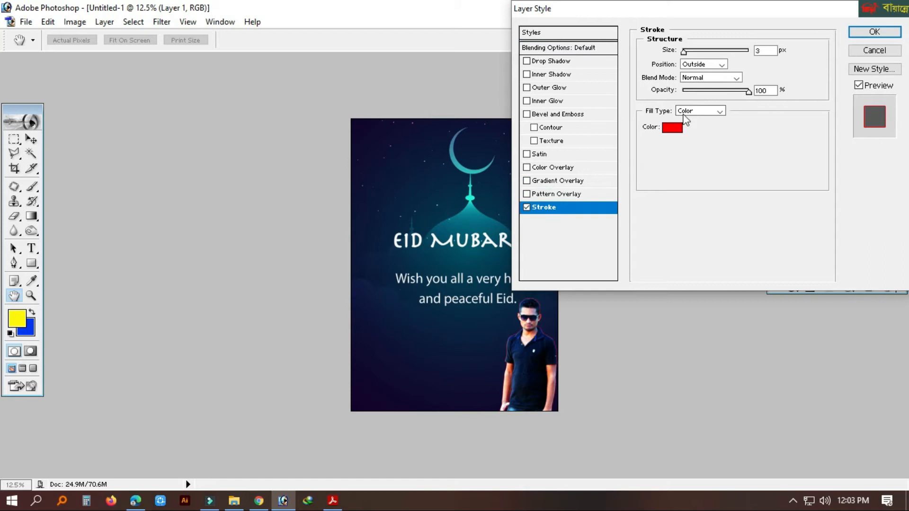
{"action": "left_click", "coordinate": [672, 128]}
{"action": "left_click", "coordinate": [614, 261]}
{"action": "left_click", "coordinate": [775, 208]}
{"action": "left_click_drag", "start_coordinate": [683, 51], "coordinate": [694, 57]}
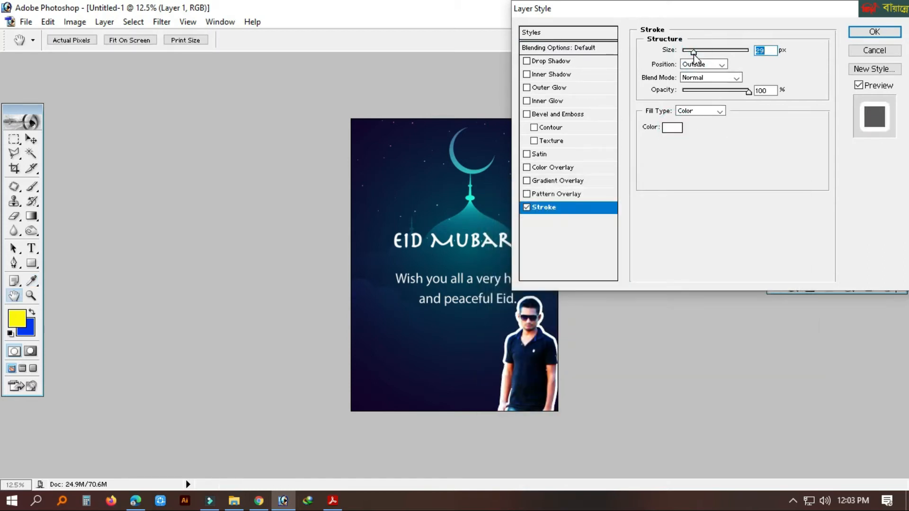
Add a drop shadow with 25% spread, 51 px size and an increased distance to the man's photo.
{"action": "left_click", "coordinate": [538, 62]}
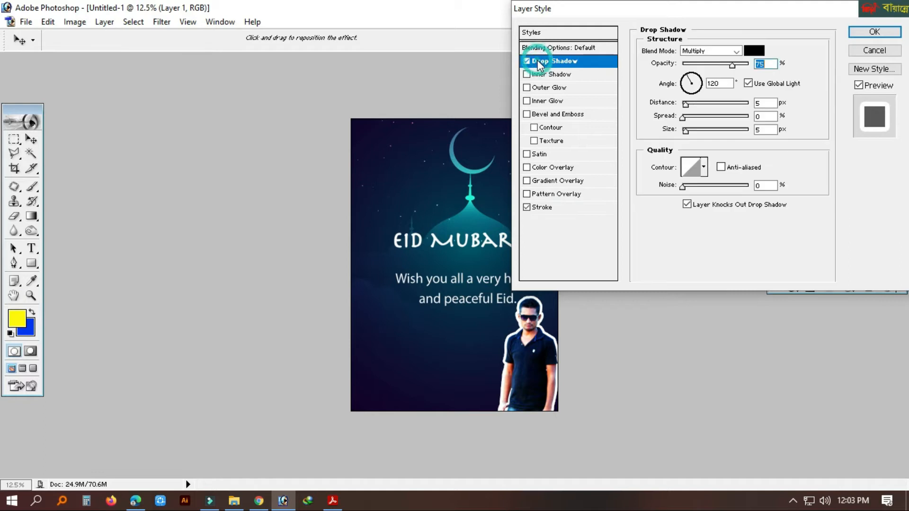
{"action": "left_click", "coordinate": [700, 116]}
{"action": "left_click", "coordinate": [699, 130]}
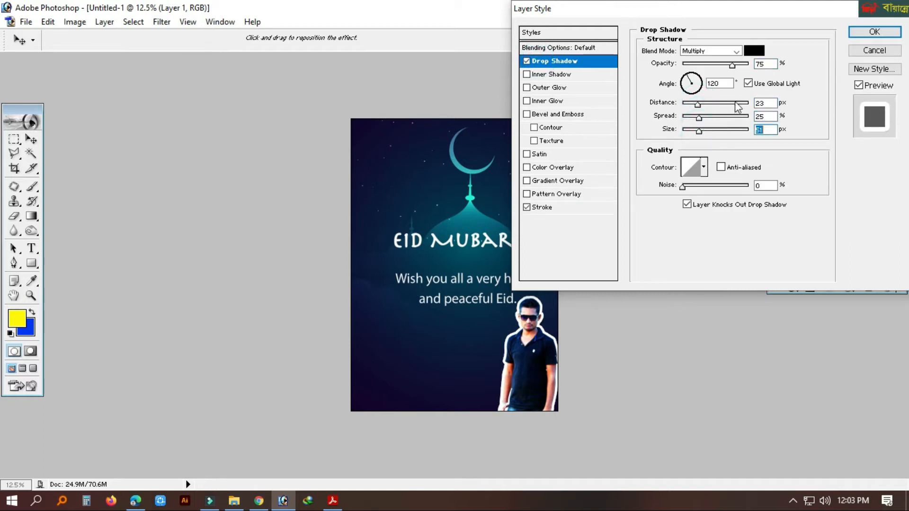
{"action": "left_click_drag", "start_coordinate": [713, 104], "coordinate": [726, 104]}
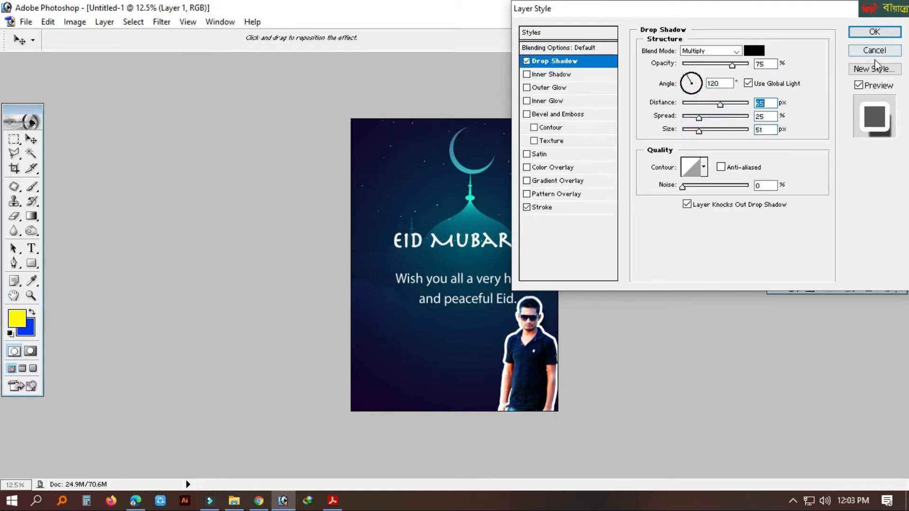
{"action": "left_click", "coordinate": [873, 32]}
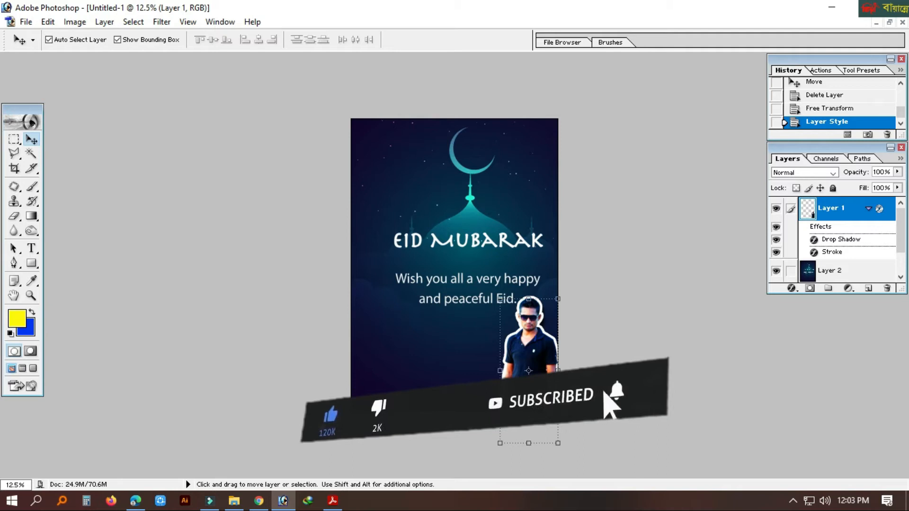
Add the yellow Bengali greeting "সবাইকে ঈদের অনেক শুভেচ্ছা" in SutonnyMJ below the English greeting.
{"action": "left_click", "coordinate": [31, 248]}
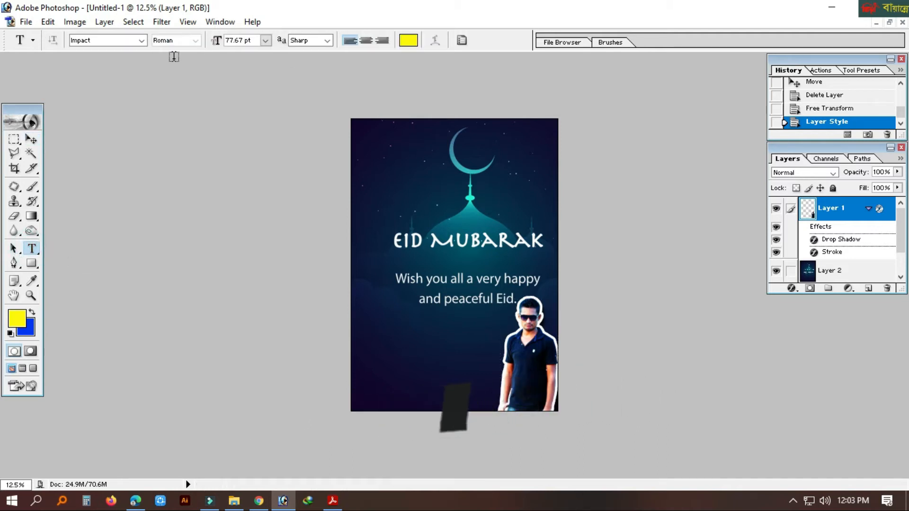
{"action": "left_click", "coordinate": [123, 40]}
{"action": "left_click", "coordinate": [138, 40]}
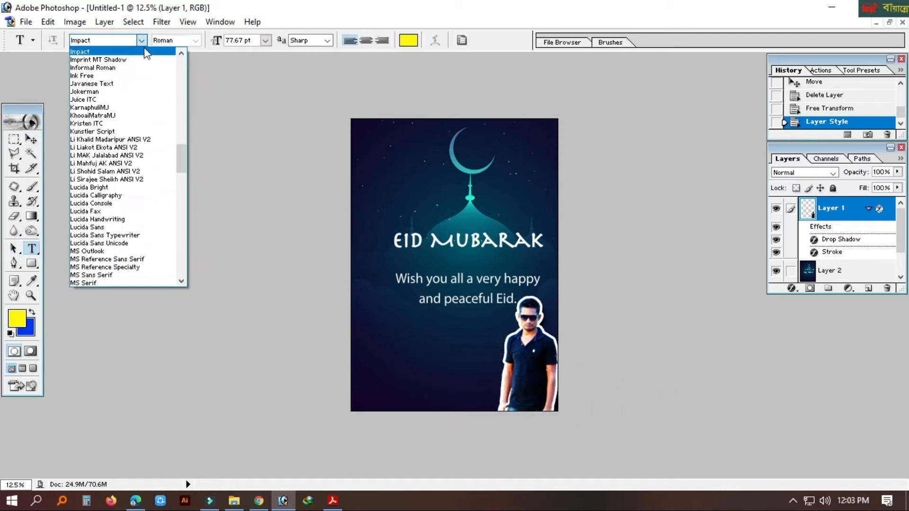
{"action": "left_click", "coordinate": [121, 39]}
{"action": "type", "text": "SutonnyMJ"}
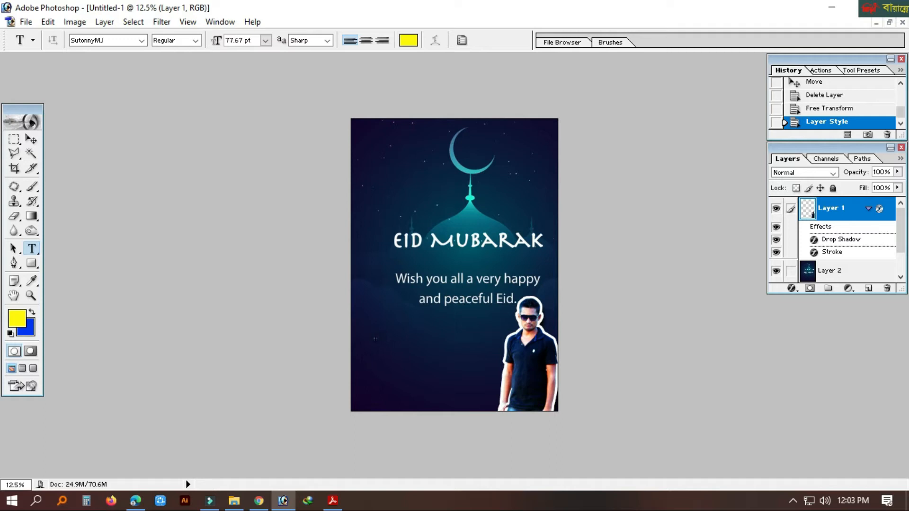
{"action": "left_click", "coordinate": [375, 338]}
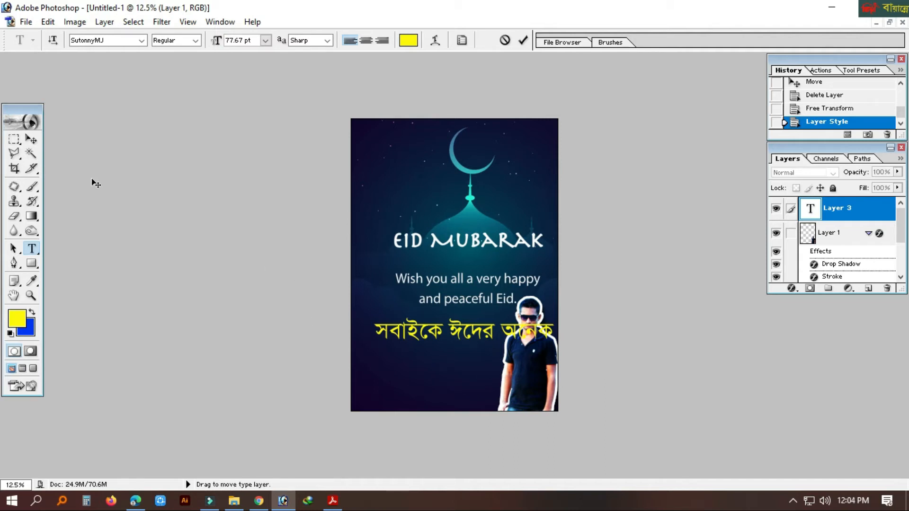
Try several Li fonts on the whole Bengali greeting and settle on Li Sirajee Sheikh ANSI.
{"action": "key", "text": "ctrl+a"}
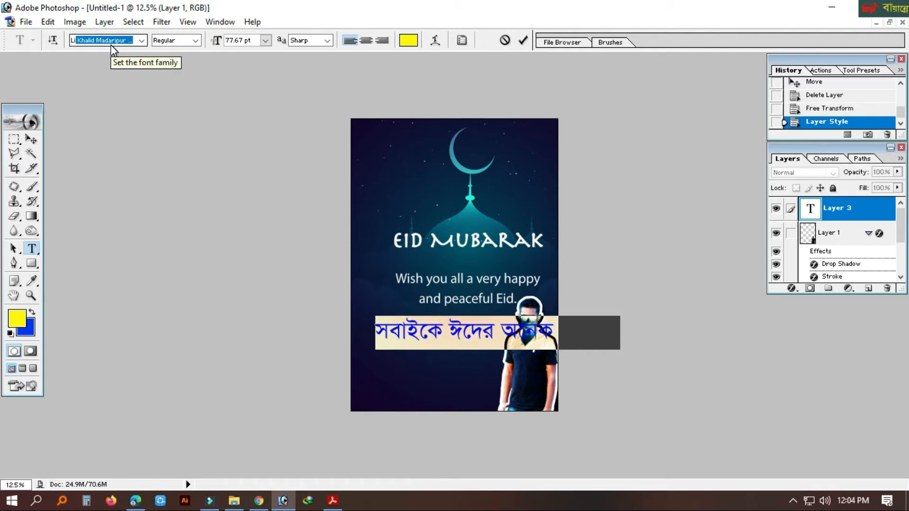
{"action": "left_click", "coordinate": [112, 44]}
{"action": "type", "text": "Li"}
{"action": "key", "text": "Return"}
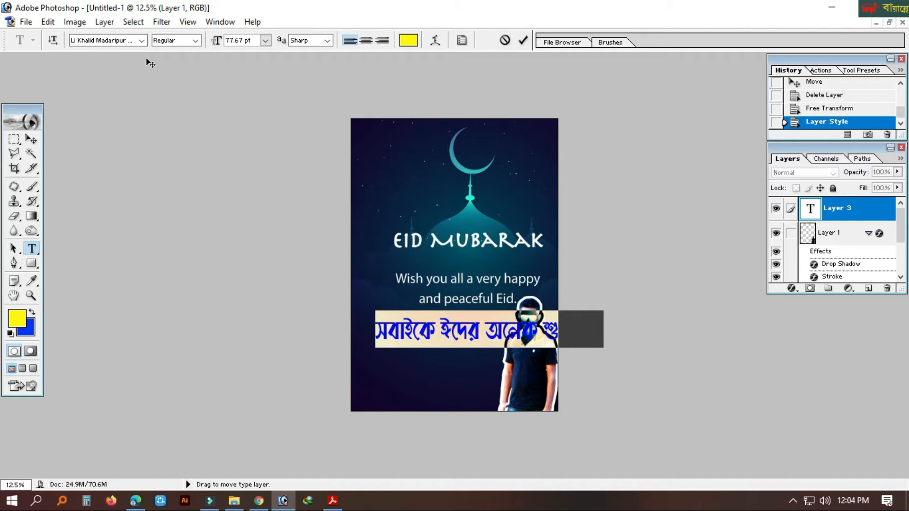
{"action": "left_click", "coordinate": [110, 41]}
{"action": "left_click", "coordinate": [110, 41]}
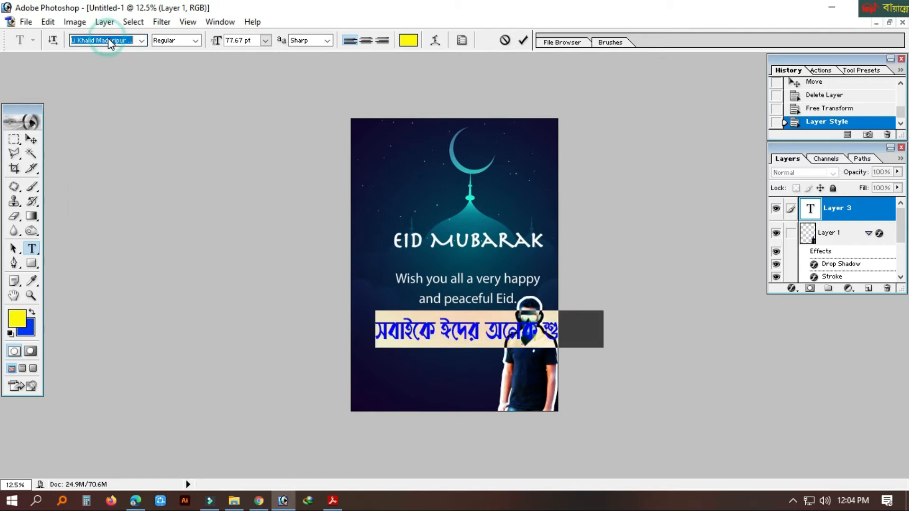
{"action": "key", "text": "Down"}
{"action": "key", "text": "Down"}
{"action": "key", "text": "Down"}
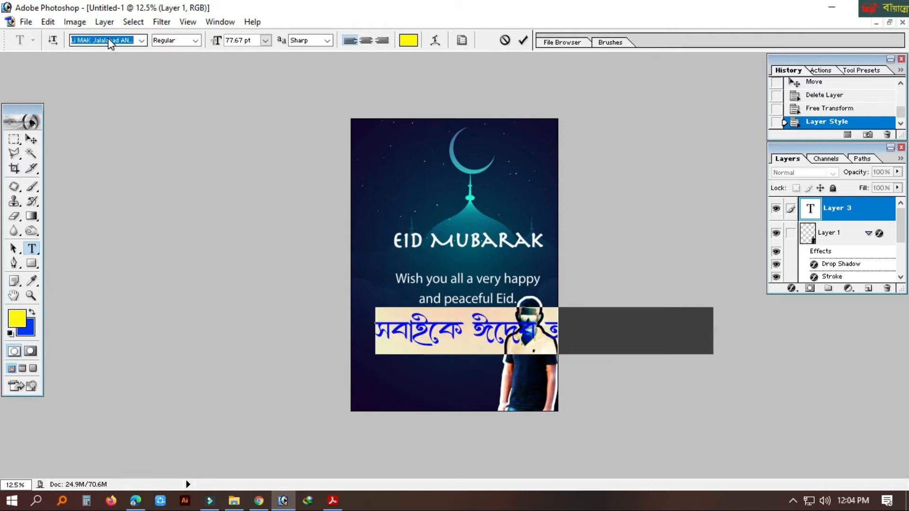
{"action": "key", "text": "Down"}
{"action": "key", "text": "Down"}
{"action": "key", "text": "Down"}
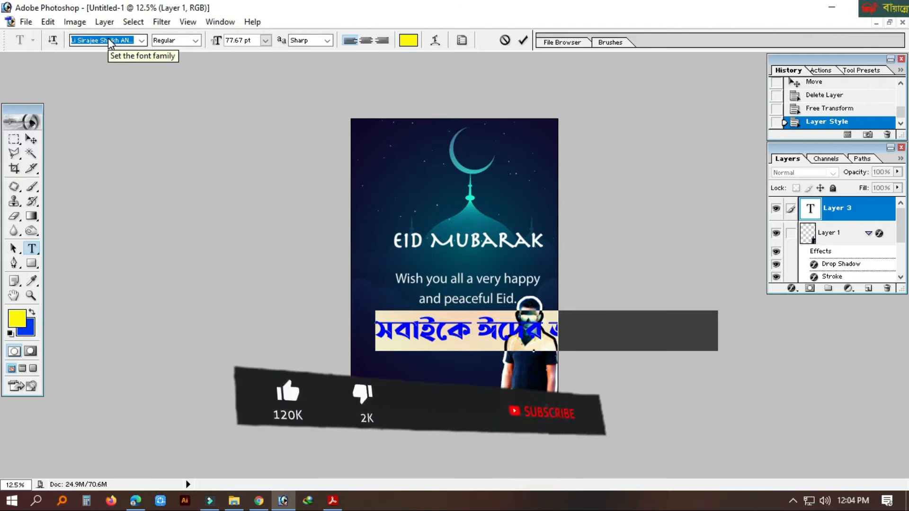
Break the Bengali greeting into two lines before "অনেক" and position it in the poster's lower left area.
{"action": "left_click", "coordinate": [476, 342]}
{"action": "left_click_drag", "start_coordinate": [479, 362], "coordinate": [379, 366]}
{"action": "left_click", "coordinate": [450, 339]}
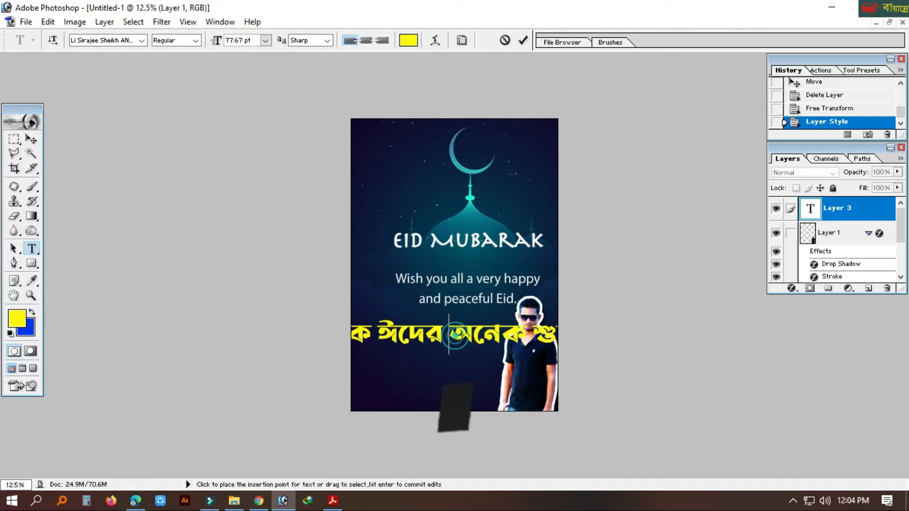
{"action": "key", "text": "Return"}
{"action": "left_click_drag", "start_coordinate": [682, 393], "coordinate": [754, 406]}
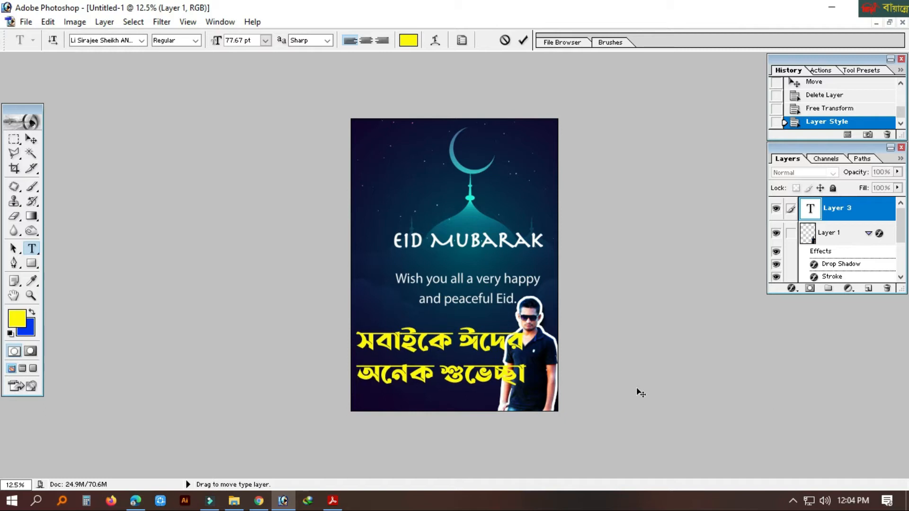
Scale the two-line Bengali greeting down to about 60 pt so it fits beside the man's photo.
{"action": "left_click", "coordinate": [32, 139]}
{"action": "key", "text": "ctrl+t"}
{"action": "left_click_drag", "start_coordinate": [524, 328], "coordinate": [483, 333]}
{"action": "double_click", "coordinate": [476, 338]}
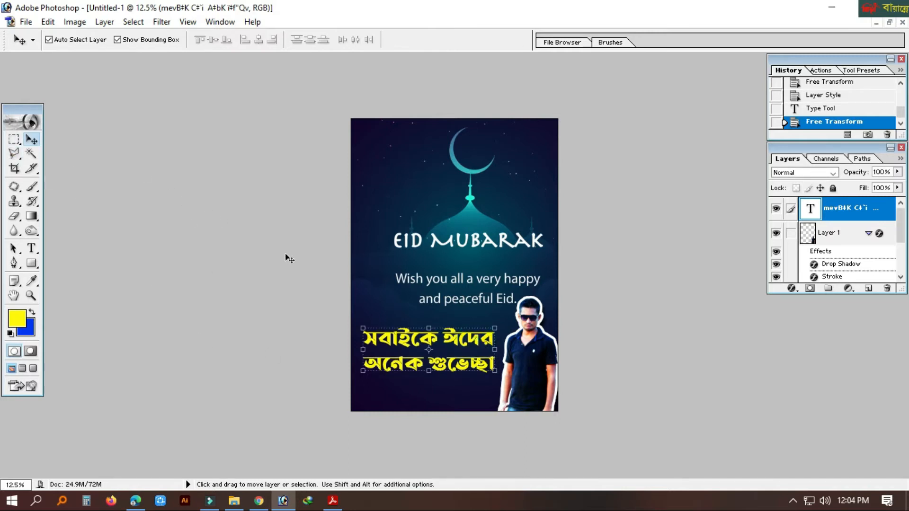
Duplicate the Bengali greeting just below itself and replace the copy's text with the person's full name in Bengali.
{"action": "left_click_drag", "start_coordinate": [459, 350], "coordinate": [459, 391]}
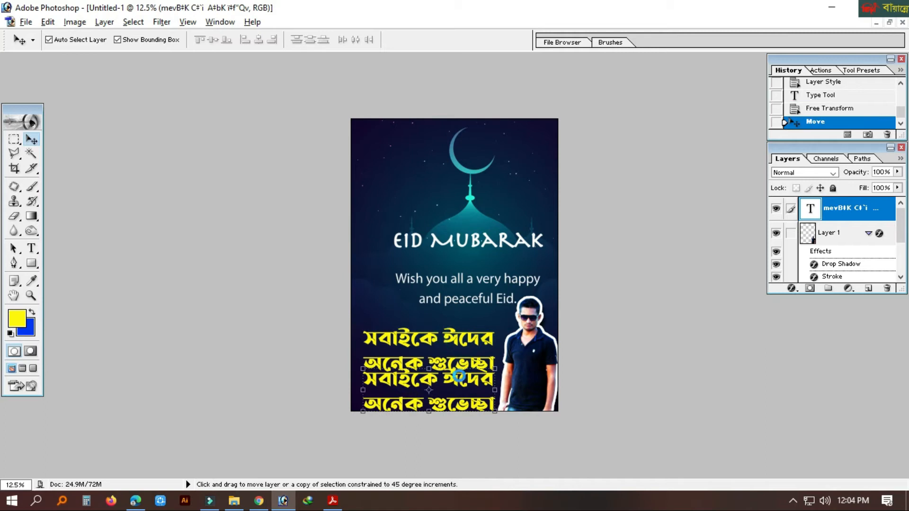
{"action": "left_click", "coordinate": [32, 248]}
{"action": "left_click", "coordinate": [426, 401]}
{"action": "key", "text": "ctrl+a"}
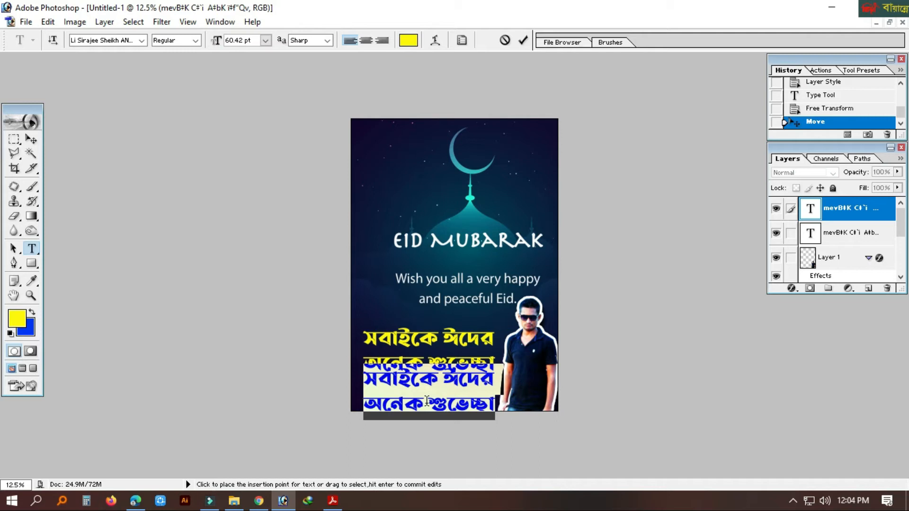
{"action": "type", "text": "পে"}
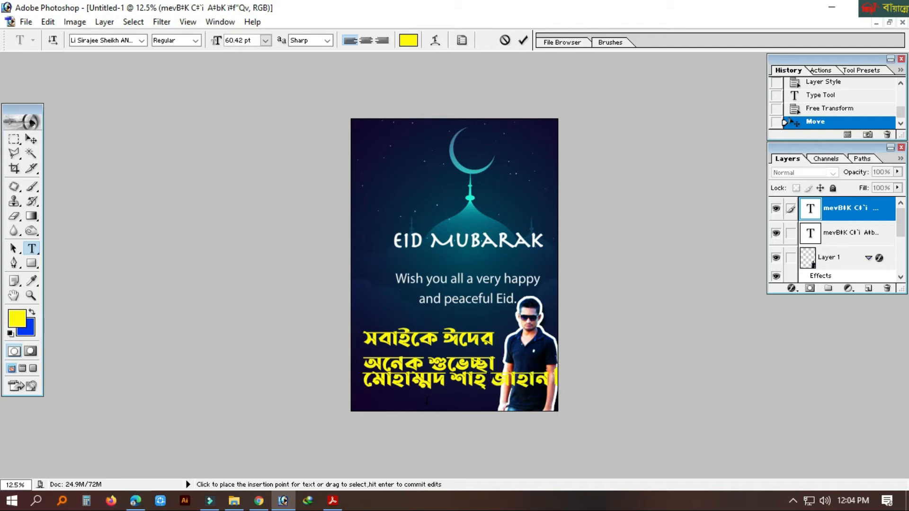
Change the color of the Bengali name text to white.
{"action": "key", "text": "ctrl+a"}
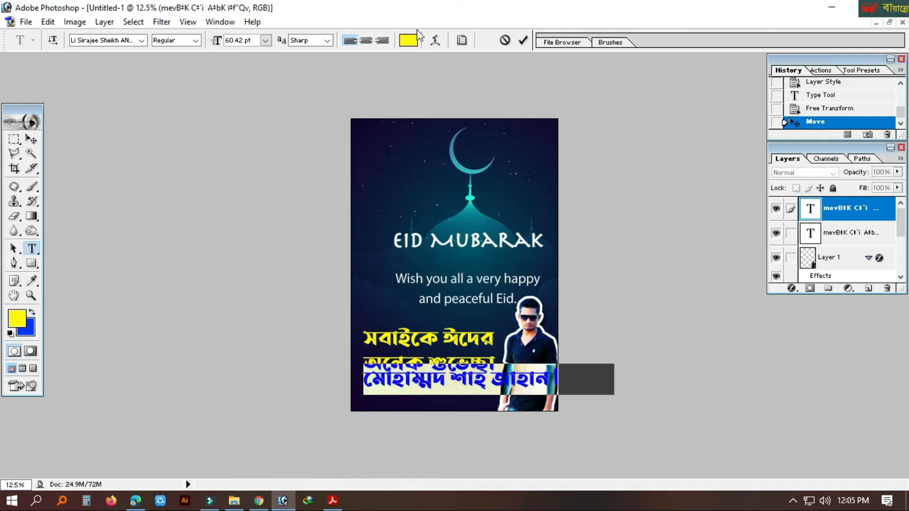
{"action": "left_click", "coordinate": [408, 40]}
{"action": "left_click", "coordinate": [769, 209]}
Move the white name line below the greeting and scale it down to fit within the poster's width.
{"action": "left_click", "coordinate": [32, 139]}
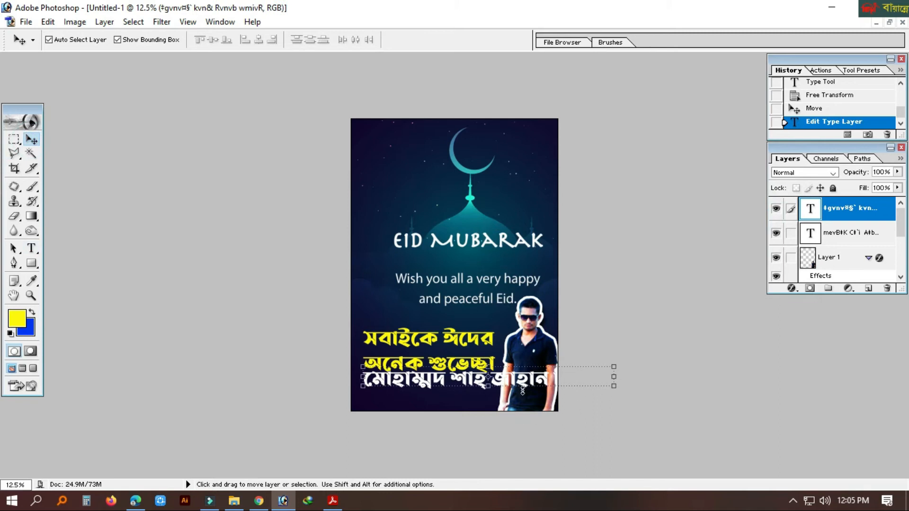
{"action": "left_click_drag", "start_coordinate": [524, 386], "coordinate": [522, 400]}
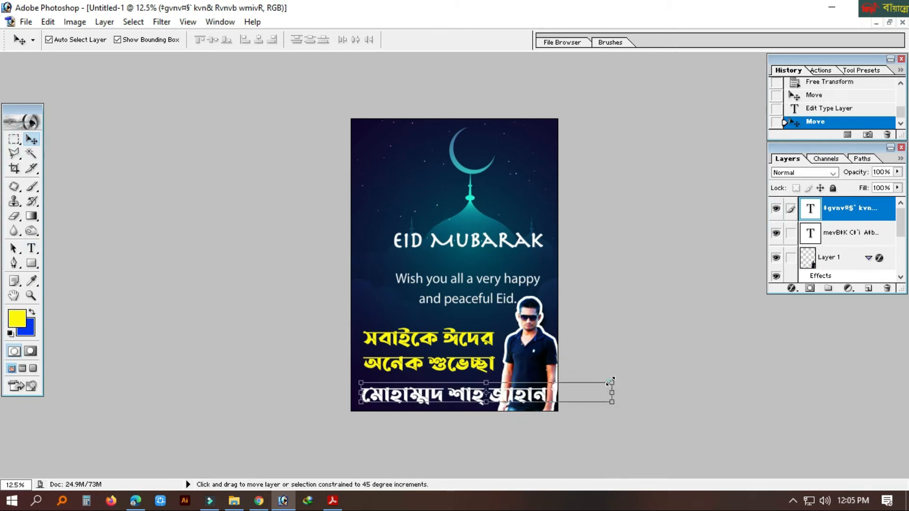
{"action": "left_click_drag", "start_coordinate": [611, 383], "coordinate": [533, 400]}
{"action": "key", "text": "Return"}
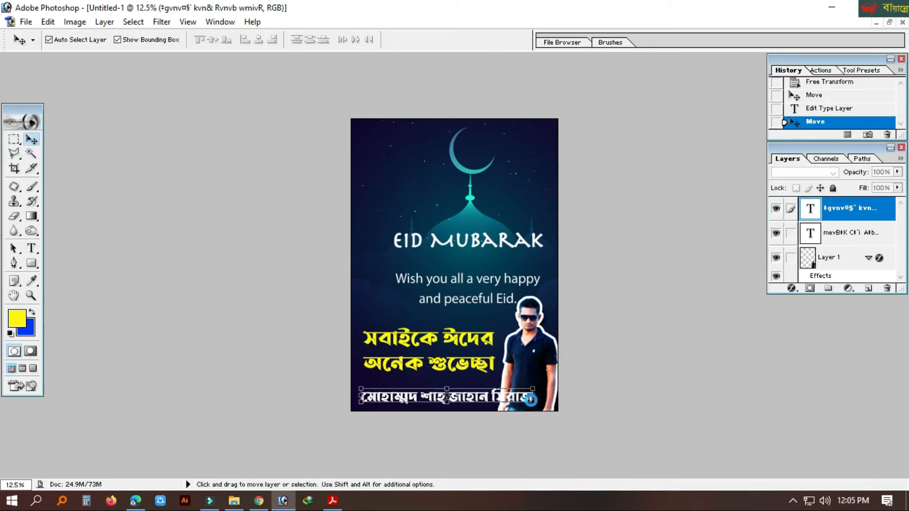
Nudge the name line down and left into the poster's lower left corner.
{"action": "key", "text": "Down"}
{"action": "key", "text": "Down"}
{"action": "key", "text": "Down"}
{"action": "key", "text": "Left"}
{"action": "key", "text": "Left"}
{"action": "key", "text": "Left"}
{"action": "key", "text": "Left"}
{"action": "key", "text": "Left"}
{"action": "key", "text": "Left"}
{"action": "key", "text": "Left"}
{"action": "key", "text": "Left"}
{"action": "key", "text": "Down"}
{"action": "key", "text": "Down"}
{"action": "key", "text": "Down"}
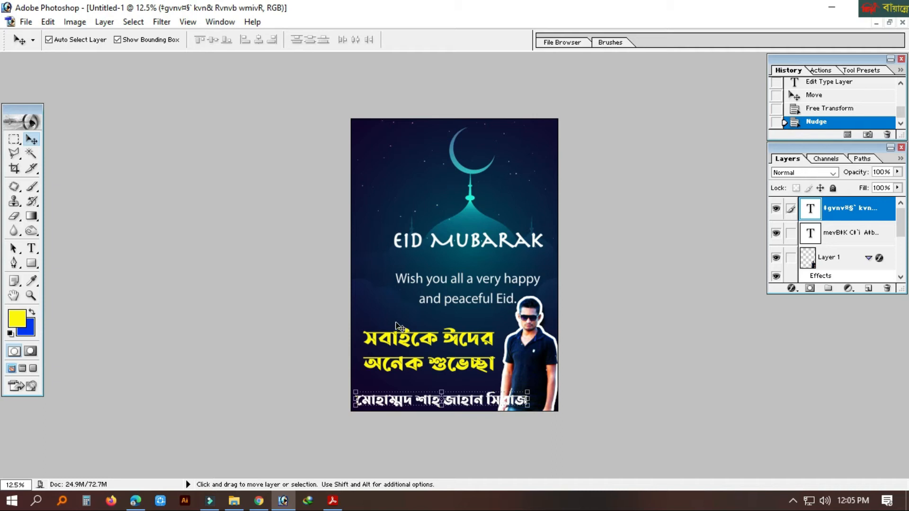
Move the cutout photo off the poster and delete a rectangular strip of Layer 2, the Eid background, behind the name line.
{"action": "left_click_drag", "start_coordinate": [528, 340], "coordinate": [635, 363]}
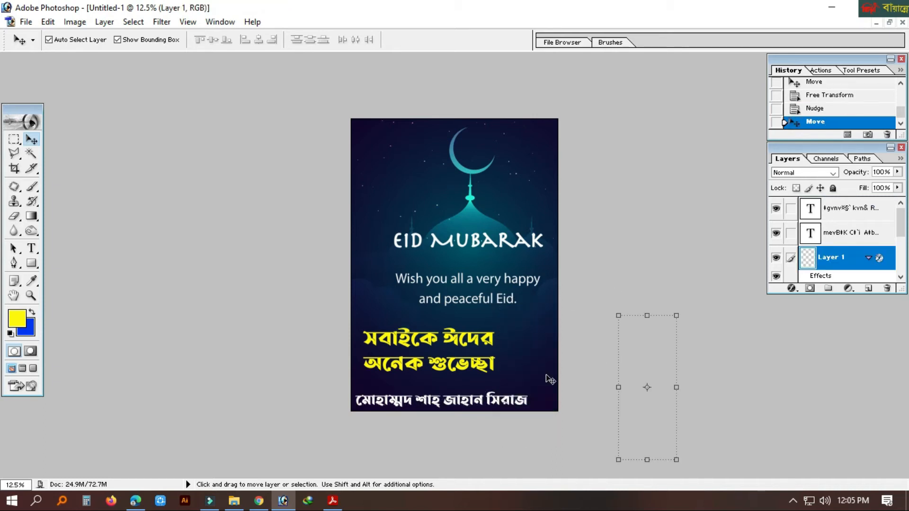
{"action": "left_click", "coordinate": [472, 392]}
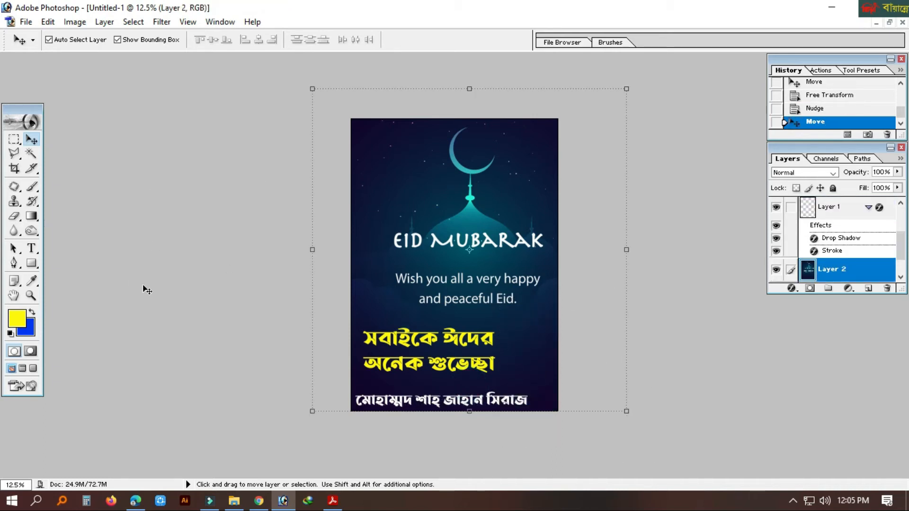
{"action": "left_click", "coordinate": [13, 138]}
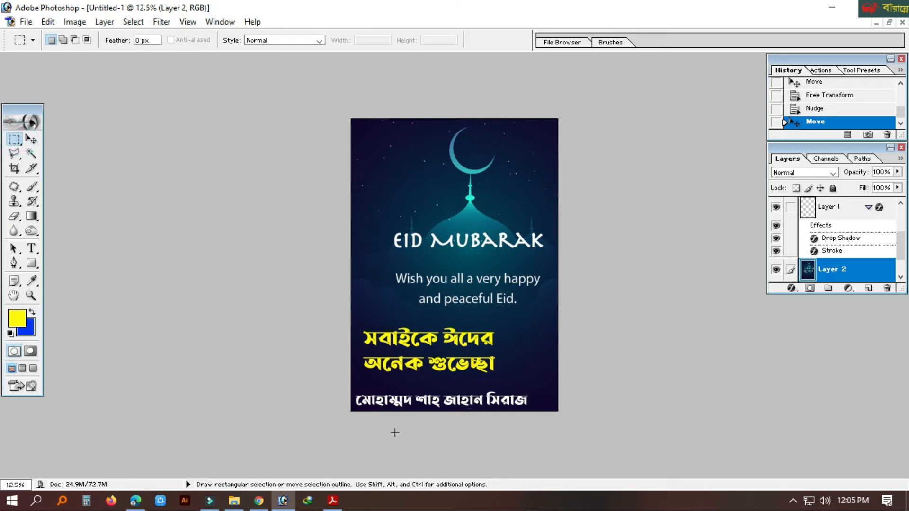
{"action": "left_click_drag", "start_coordinate": [480, 418], "coordinate": [531, 409]}
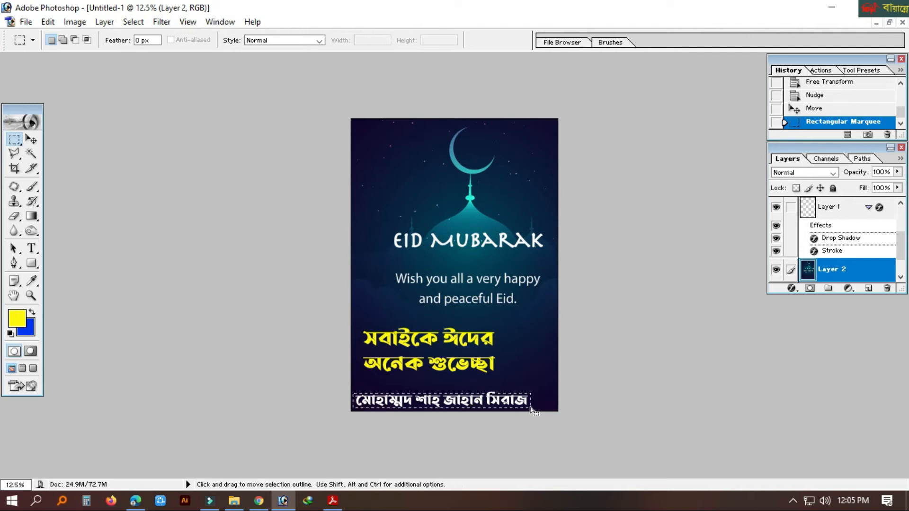
{"action": "key", "text": "Up"}
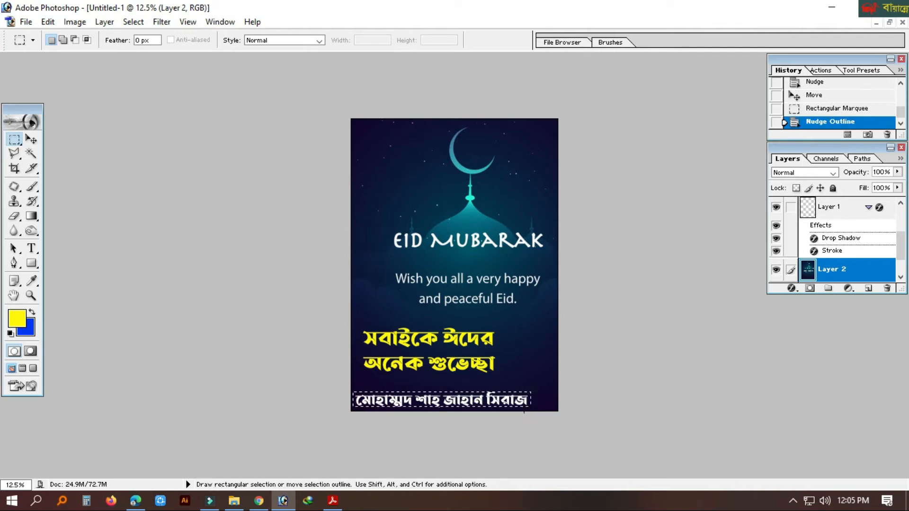
{"action": "key", "text": "Delete"}
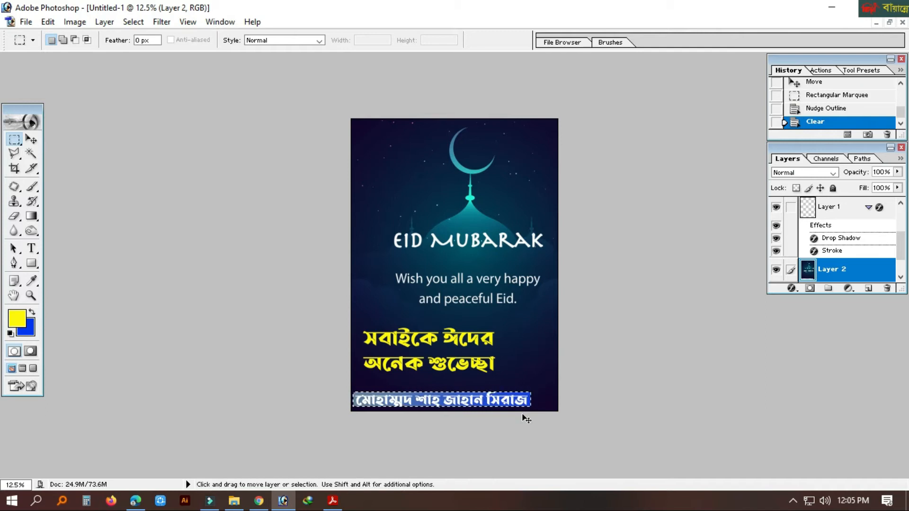
{"action": "key", "text": "ctrl+d"}
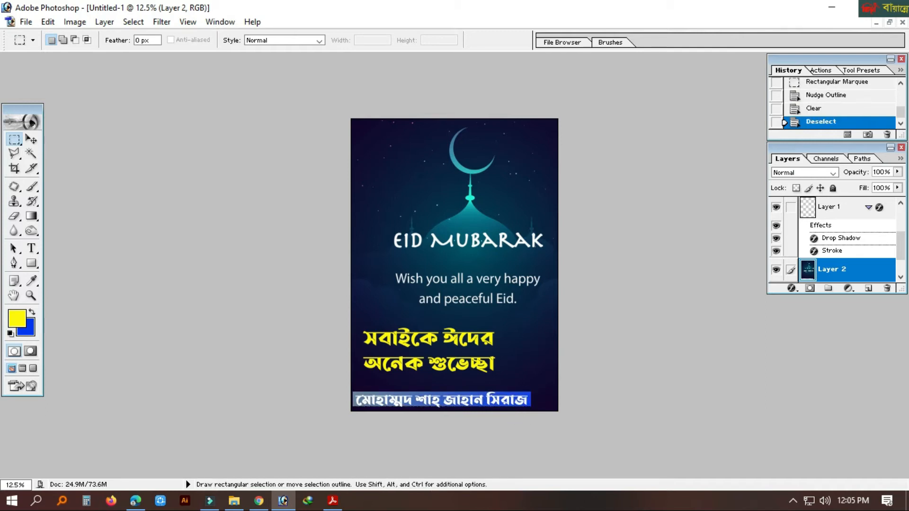
Try a blue color for the Bengali name text.
{"action": "left_click", "coordinate": [31, 248]}
{"action": "left_click", "coordinate": [450, 401]}
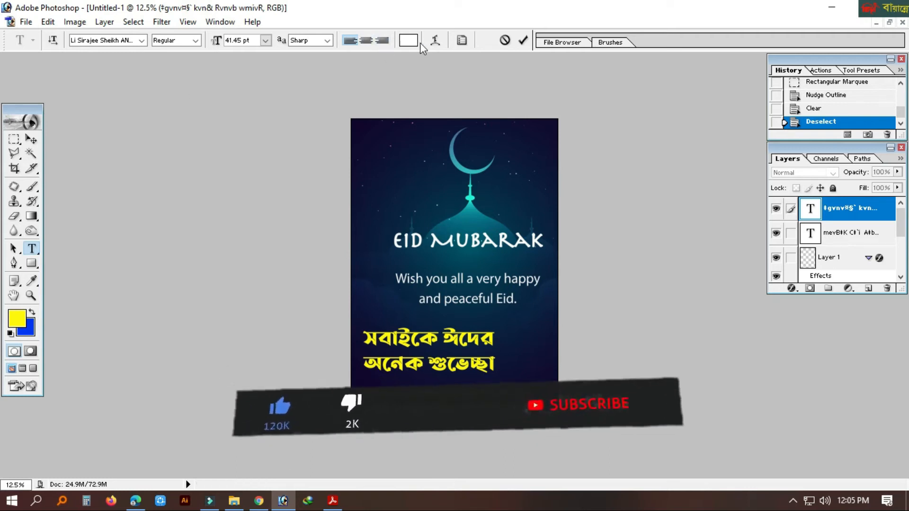
{"action": "left_click", "coordinate": [408, 40]}
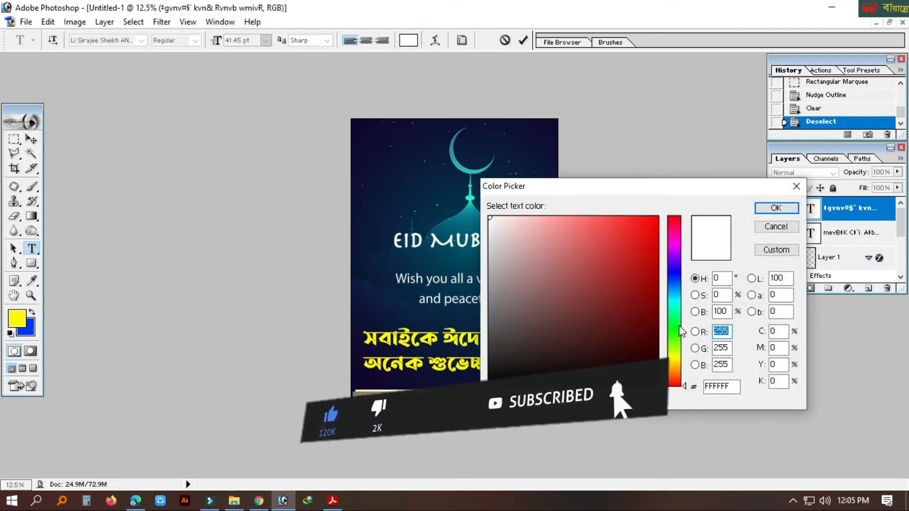
{"action": "left_click", "coordinate": [675, 358]}
{"action": "left_click_drag", "start_coordinate": [677, 363], "coordinate": [683, 275]}
{"action": "left_click", "coordinate": [582, 265]}
{"action": "left_click", "coordinate": [775, 209]}
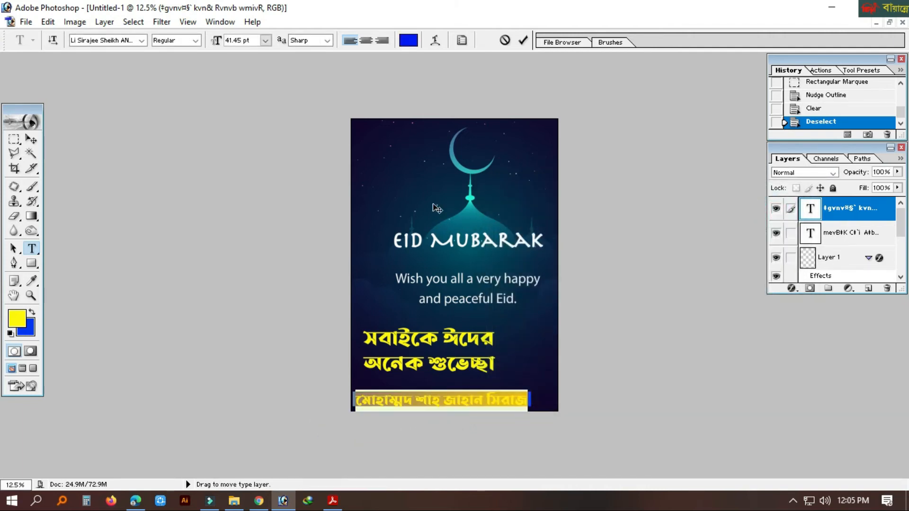
Set the Bengali name text's color back to white (FFFFFF).
{"action": "left_click", "coordinate": [408, 41]}
{"action": "left_click", "coordinate": [611, 286]}
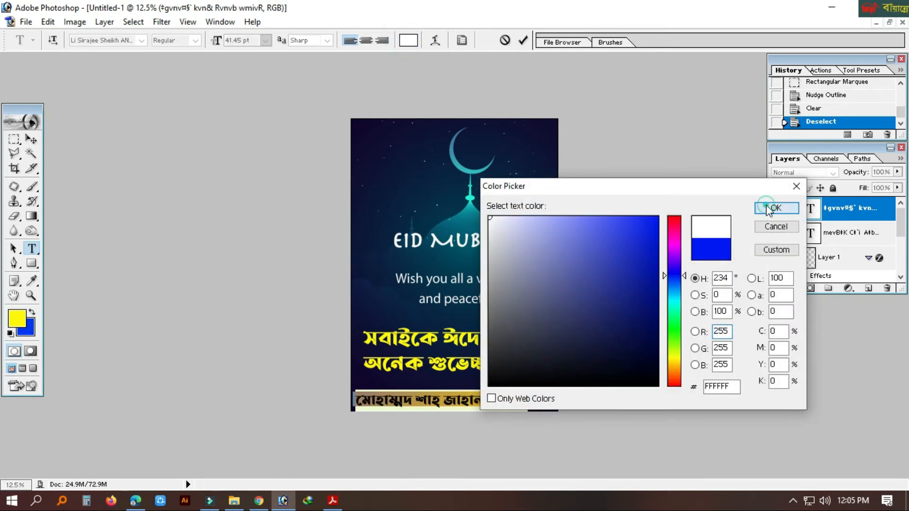
{"action": "left_click", "coordinate": [768, 206]}
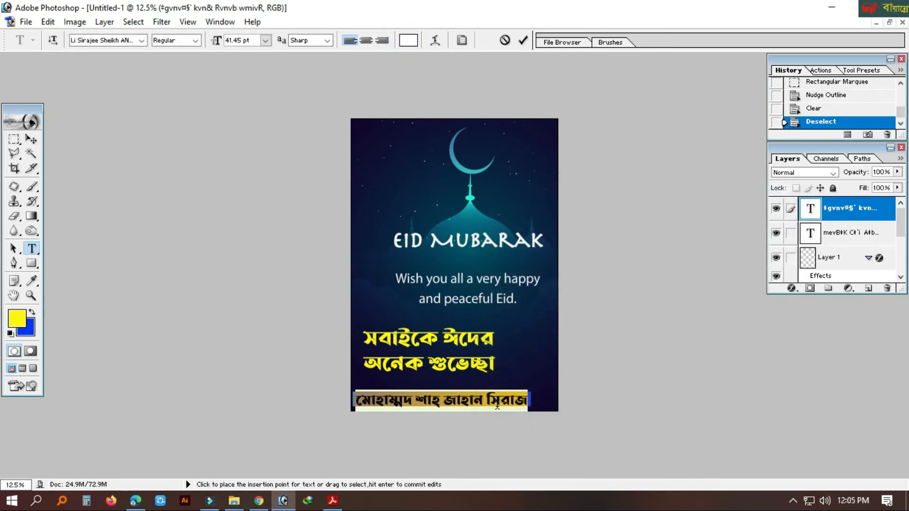
Scale the name line to about 98.2% width and 91.2% height so it fits inside the blue strip.
{"action": "left_click", "coordinate": [31, 139]}
{"action": "left_click_drag", "start_coordinate": [527, 392], "coordinate": [530, 400]}
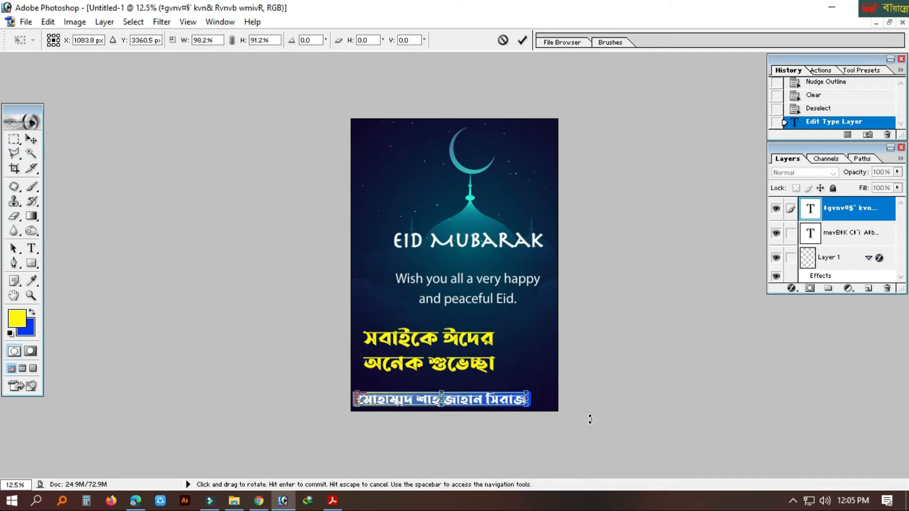
{"action": "key", "text": "Return"}
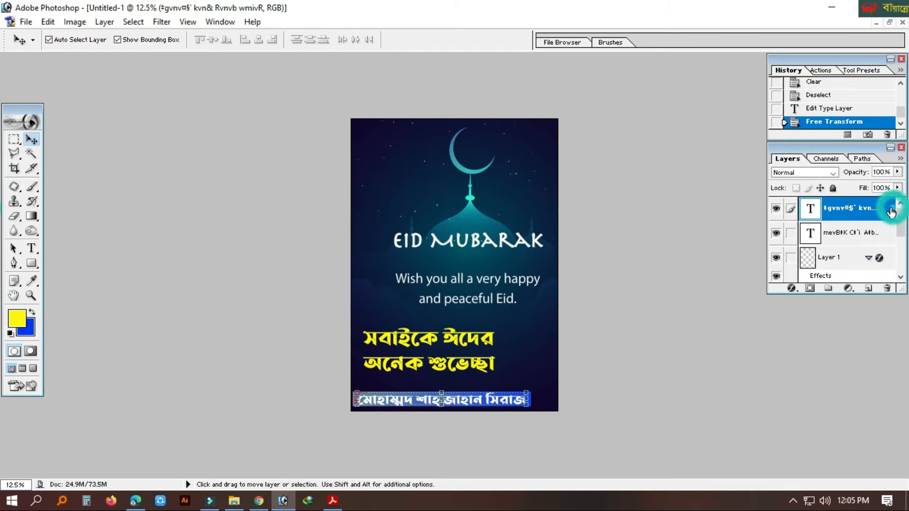
Add a black (000000) outside stroke of 10 px to the Bengali name layer.
{"action": "double_click", "coordinate": [892, 210]}
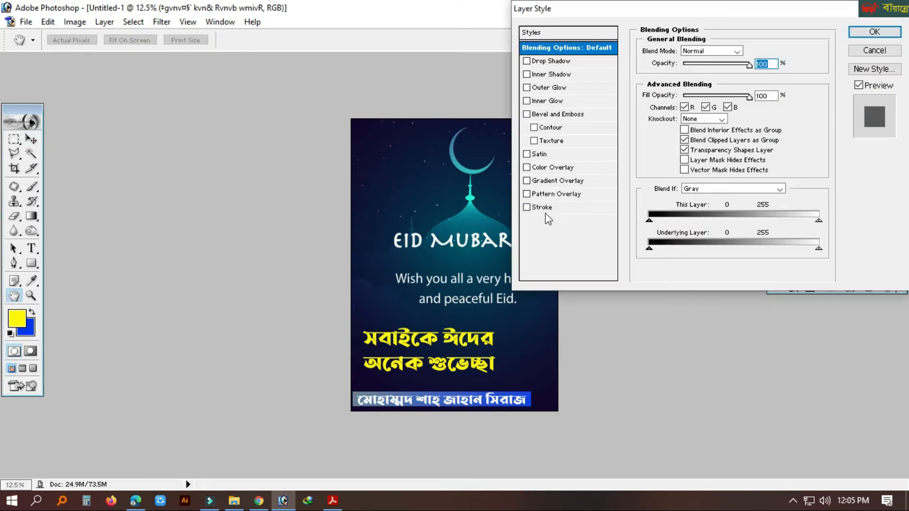
{"action": "left_click", "coordinate": [542, 208]}
{"action": "left_click", "coordinate": [671, 124]}
{"action": "mouse_move", "coordinate": [611, 255]}
{"action": "left_mouse_down"}
{"action": "mouse_move", "coordinate": [656, 246]}
{"action": "mouse_move", "coordinate": [596, 375]}
{"action": "left_mouse_up"}
{"action": "left_click_drag", "start_coordinate": [602, 325], "coordinate": [498, 387]}
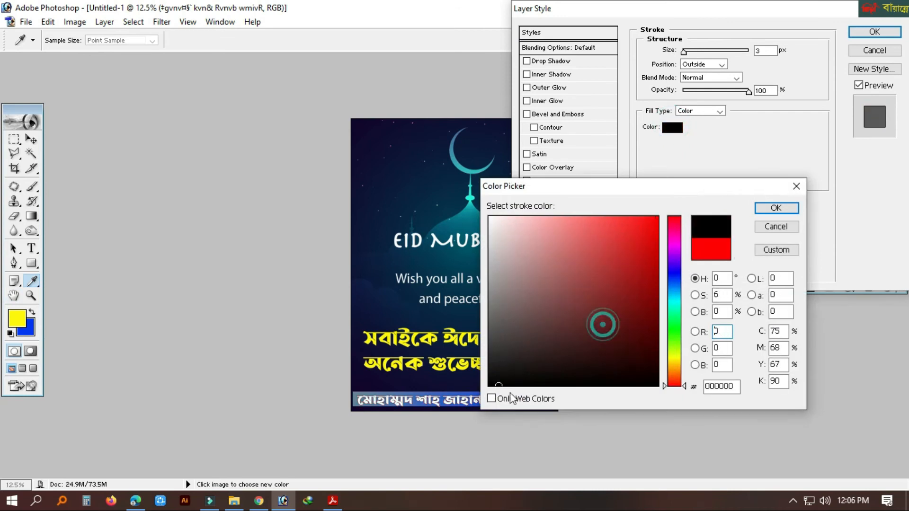
{"action": "left_click", "coordinate": [771, 208]}
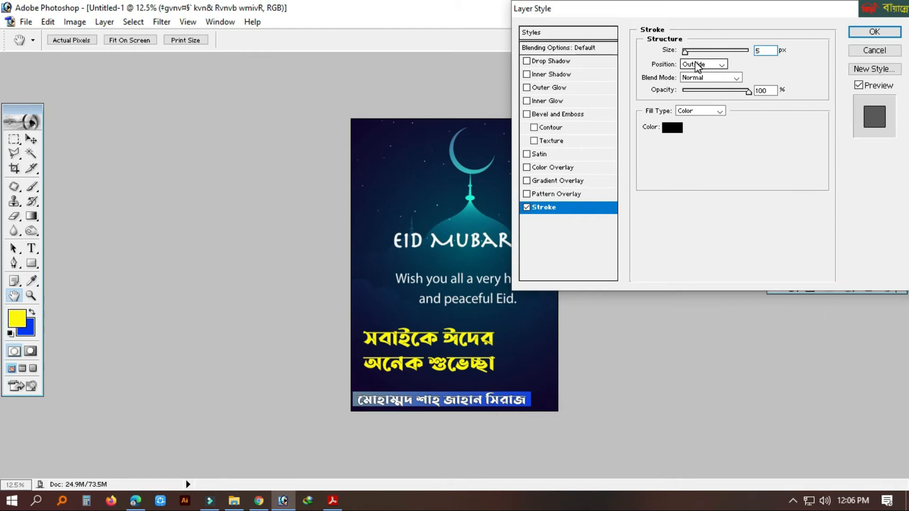
{"action": "key", "text": "BackSpace"}
{"action": "type", "text": "10"}
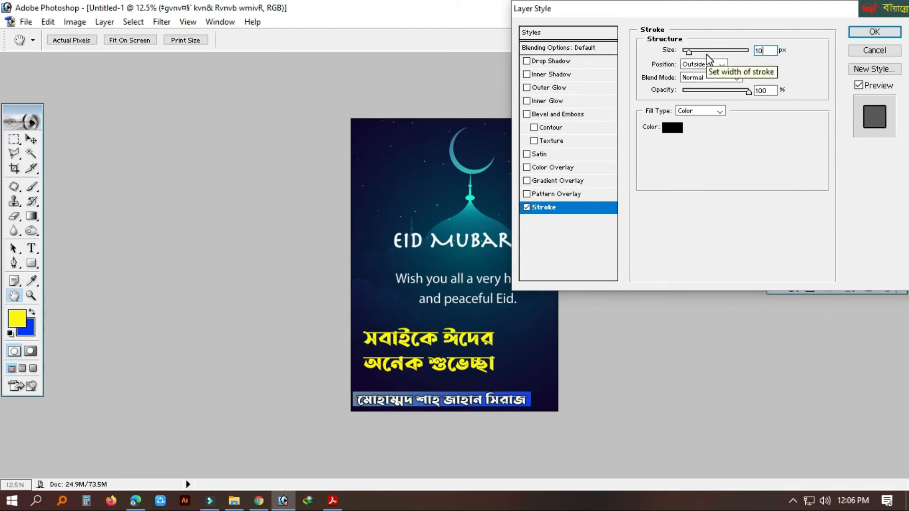
{"action": "double_click", "coordinate": [761, 50]}
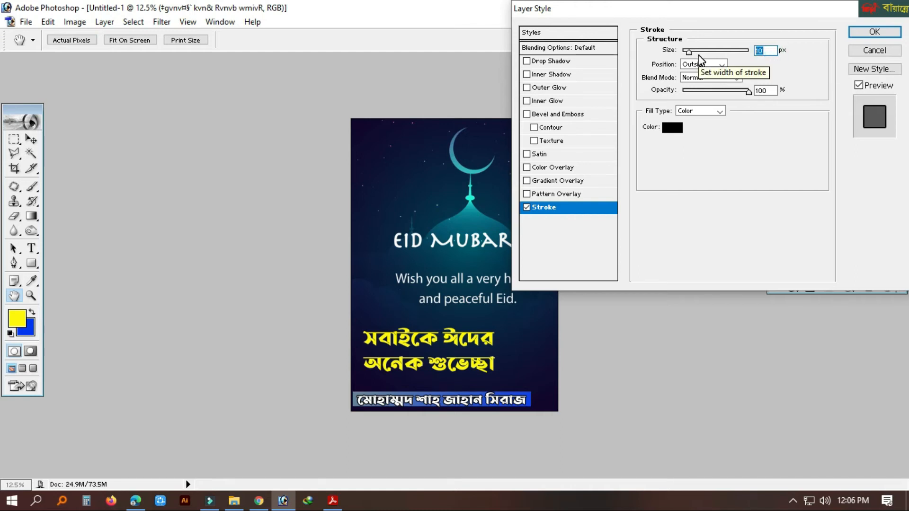
{"action": "key", "text": "Return"}
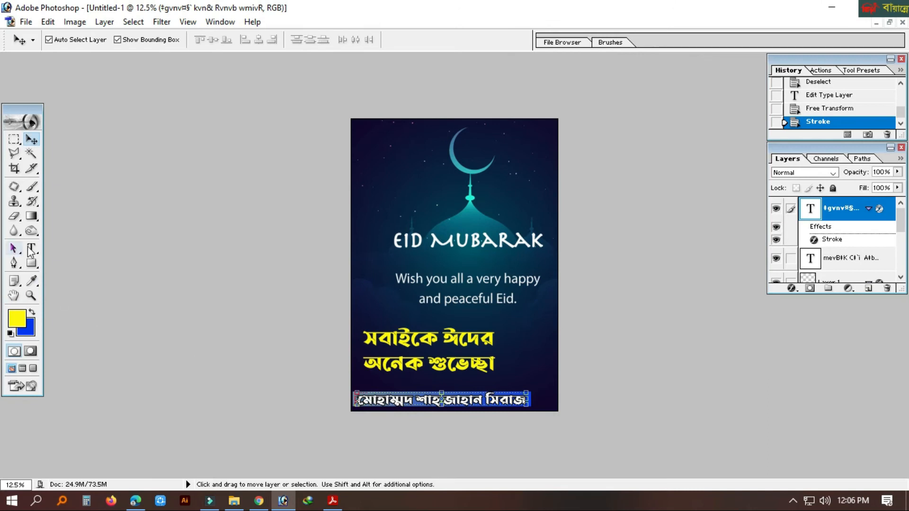
Move the cutout photo on Layer 1 back into the poster's lower right corner, overlapping the end of the name strip.
{"action": "left_click", "coordinate": [28, 250]}
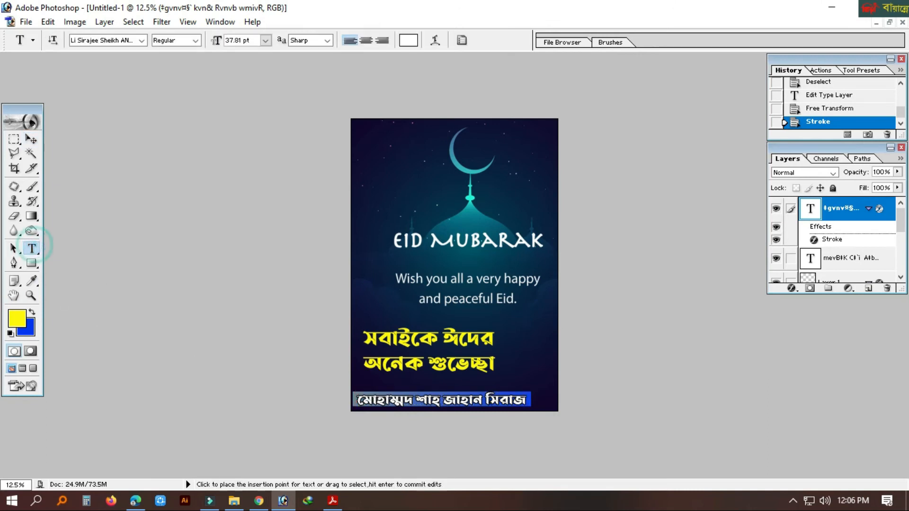
{"action": "left_click", "coordinate": [31, 139]}
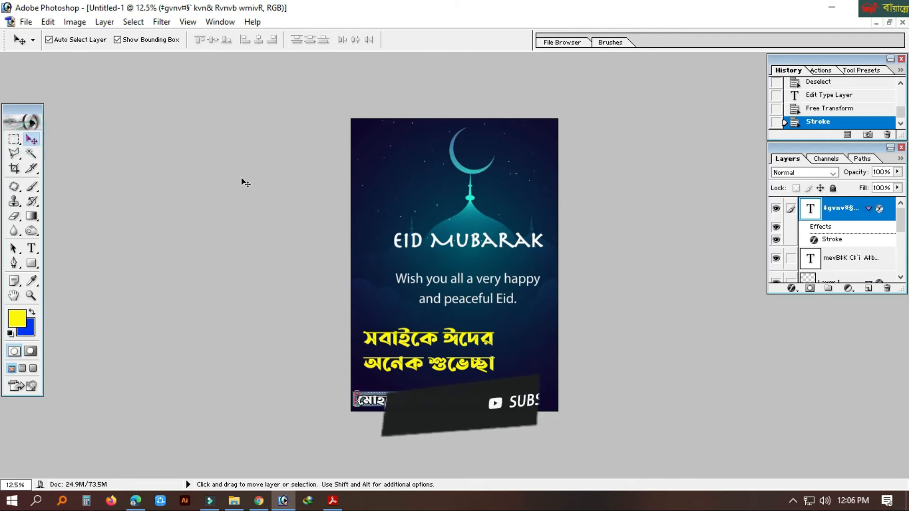
{"action": "scroll", "coordinate": [849, 242], "scroll_direction": "down", "scroll_amount": 5}
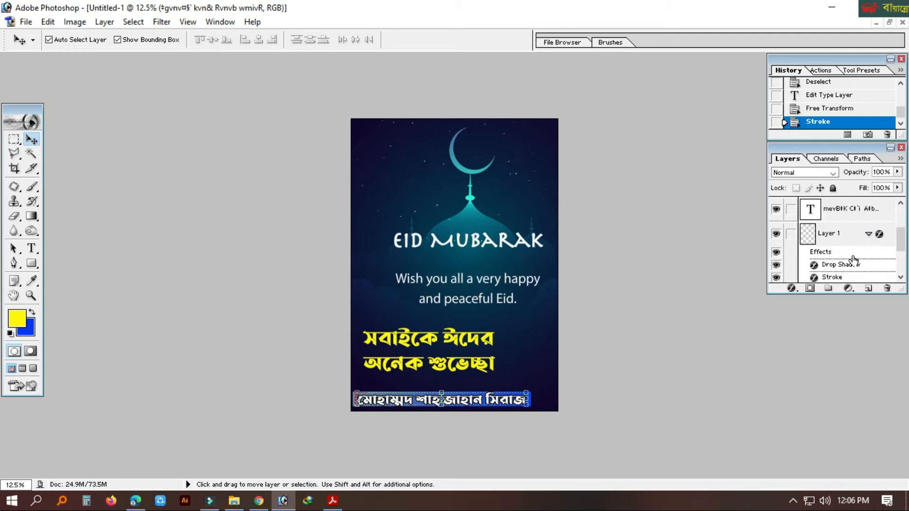
{"action": "scroll", "coordinate": [850, 269], "scroll_direction": "up", "scroll_amount": 5}
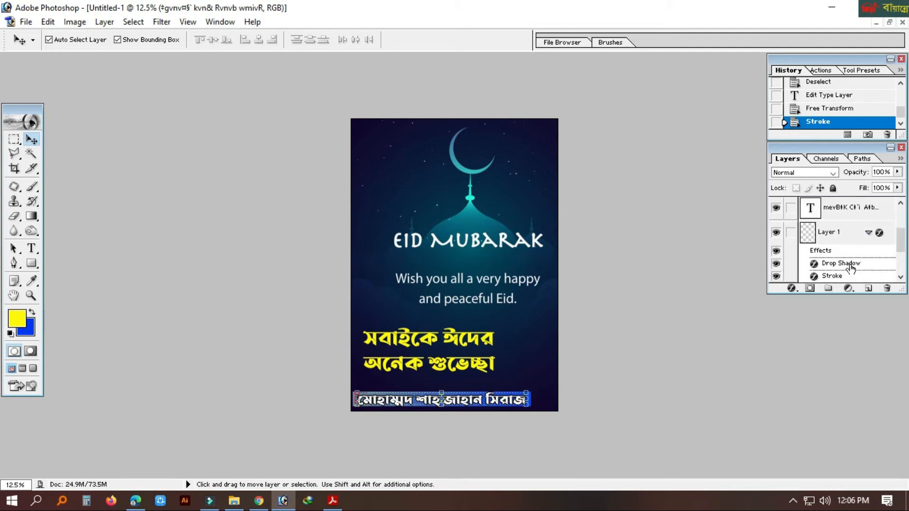
{"action": "scroll", "coordinate": [847, 257], "scroll_direction": "down", "scroll_amount": 1}
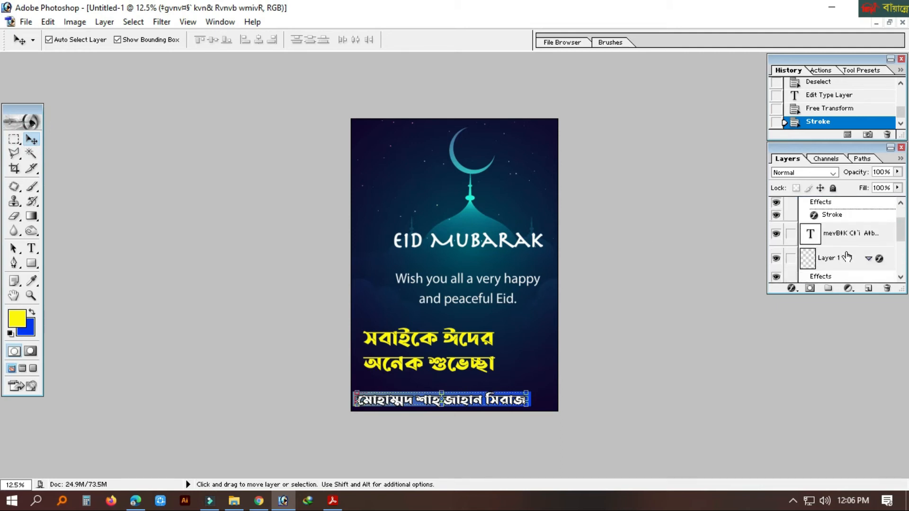
{"action": "left_click", "coordinate": [842, 259]}
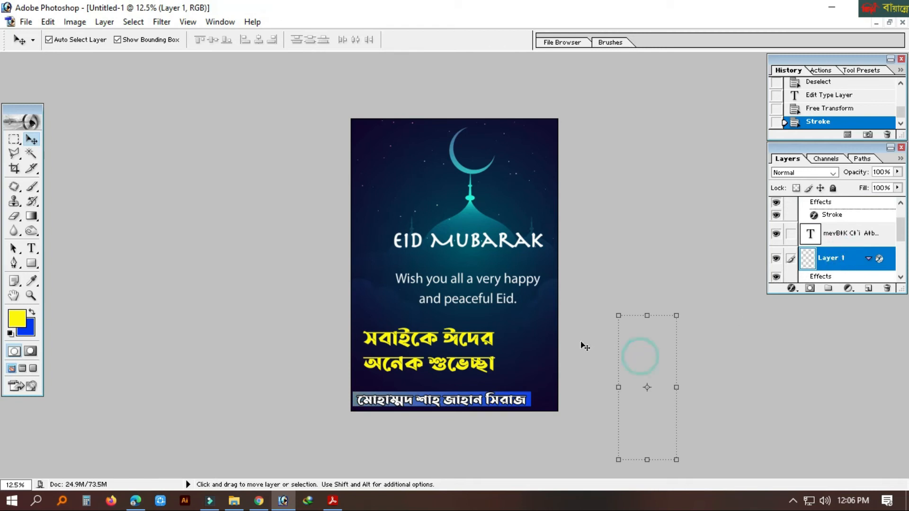
{"action": "key", "text": "Left"}
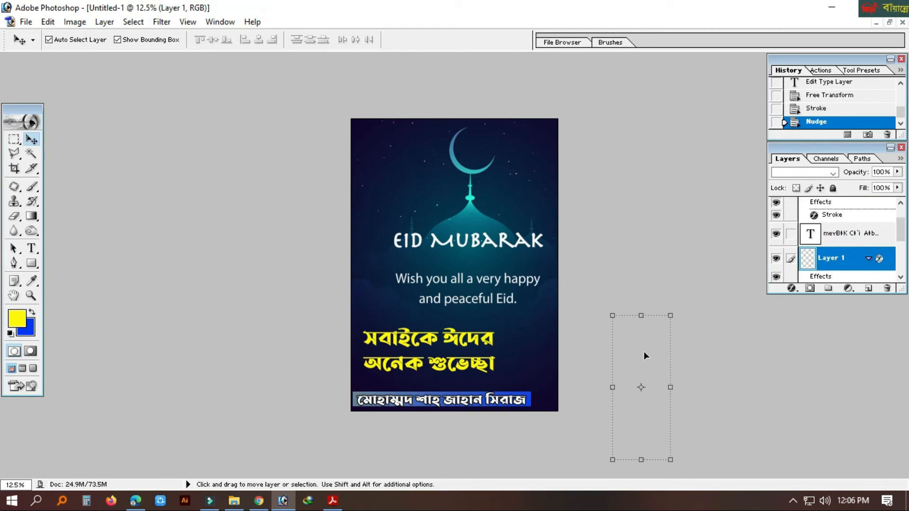
{"action": "key", "text": "Left"}
{"action": "key", "text": "Left"}
{"action": "key", "text": "Left"}
{"action": "key", "text": "Left"}
{"action": "key", "text": "Left"}
{"action": "key", "text": "Left"}
{"action": "key", "text": "Left"}
{"action": "key", "text": "Left"}
{"action": "key", "text": "Left"}
{"action": "key", "text": "Left"}
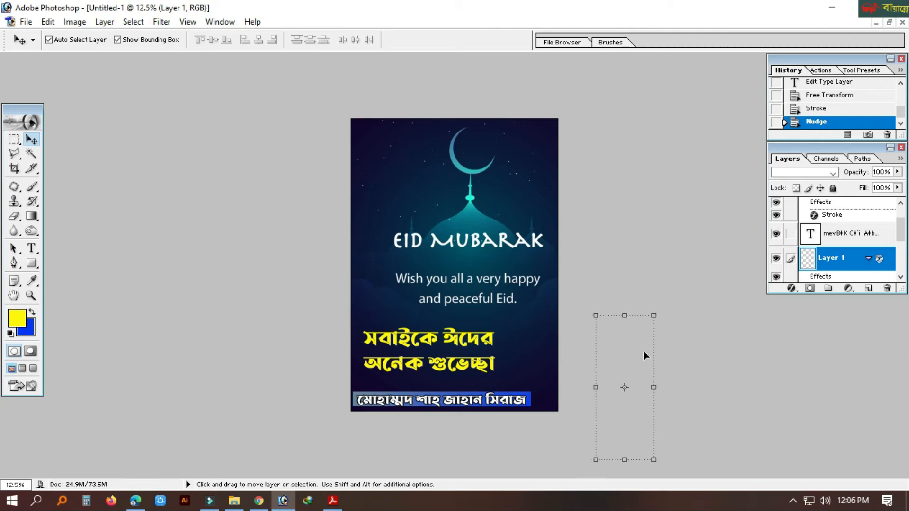
{"action": "key", "text": "Left"}
{"action": "key", "text": "Left"}
{"action": "key", "text": "Left"}
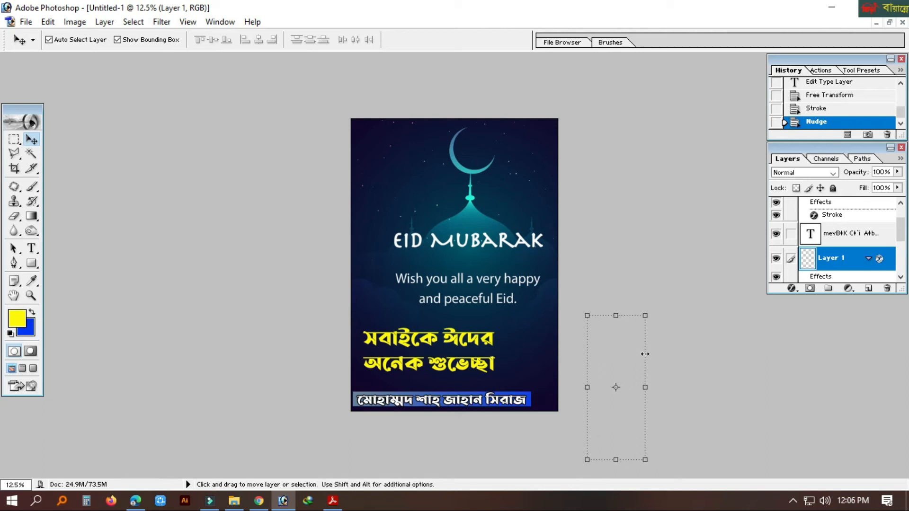
{"action": "key", "text": "Left"}
{"action": "key", "text": "Left"}
{"action": "key", "text": "Left"}
{"action": "key", "text": "Left"}
{"action": "key", "text": "Left"}
{"action": "key", "text": "Left"}
{"action": "key", "text": "Left"}
{"action": "key", "text": "Left"}
{"action": "key", "text": "Left"}
{"action": "key", "text": "Left"}
{"action": "key", "text": "Left"}
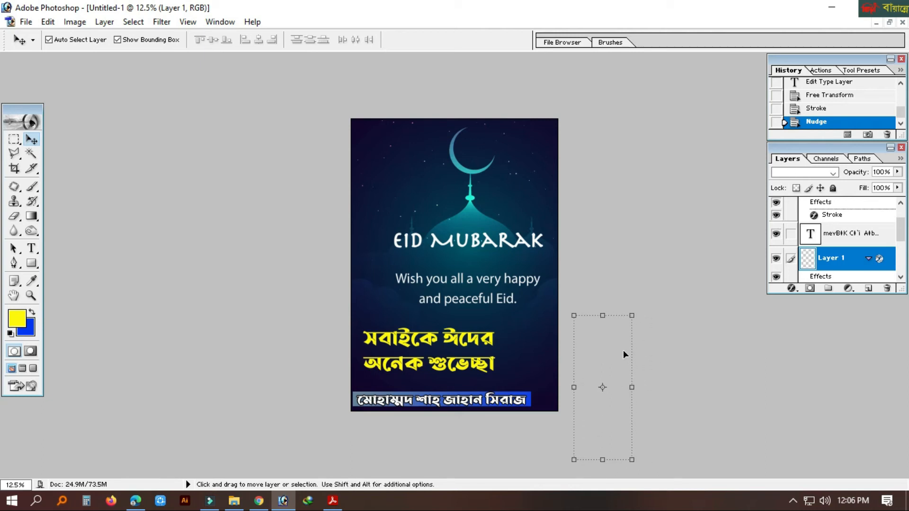
{"action": "key", "text": "Left"}
{"action": "key", "text": "Left"}
{"action": "key", "text": "Left"}
{"action": "key", "text": "Left"}
{"action": "key", "text": "Left"}
{"action": "key", "text": "Left"}
{"action": "key", "text": "Left"}
{"action": "key", "text": "Left"}
{"action": "key", "text": "Left"}
{"action": "key", "text": "Left"}
{"action": "key", "text": "Left"}
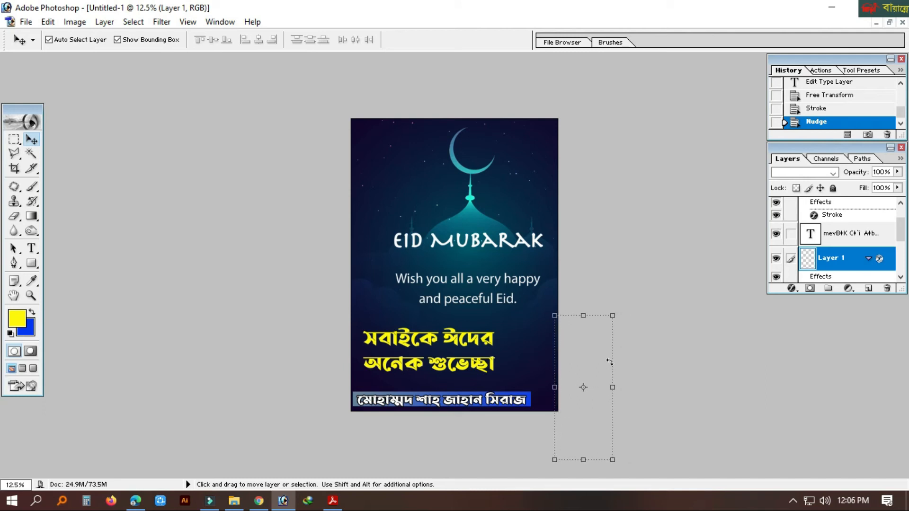
{"action": "left_click_drag", "start_coordinate": [552, 364], "coordinate": [538, 315]}
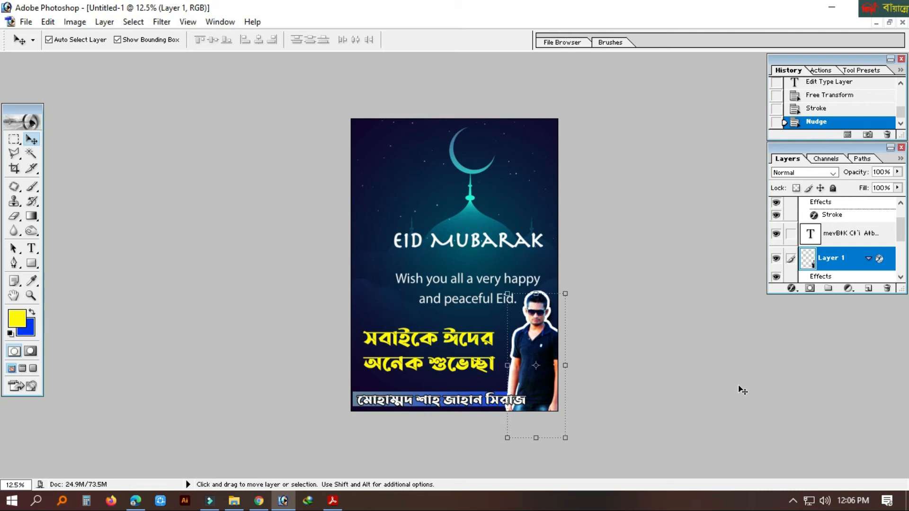
Shift the yellow Bengali greeting slightly down and enlarge it to fill the space between the poster's left edge and the photo.
{"action": "left_click", "coordinate": [448, 337]}
{"action": "left_click", "coordinate": [451, 338]}
{"action": "left_click_drag", "start_coordinate": [450, 337], "coordinate": [445, 343]}
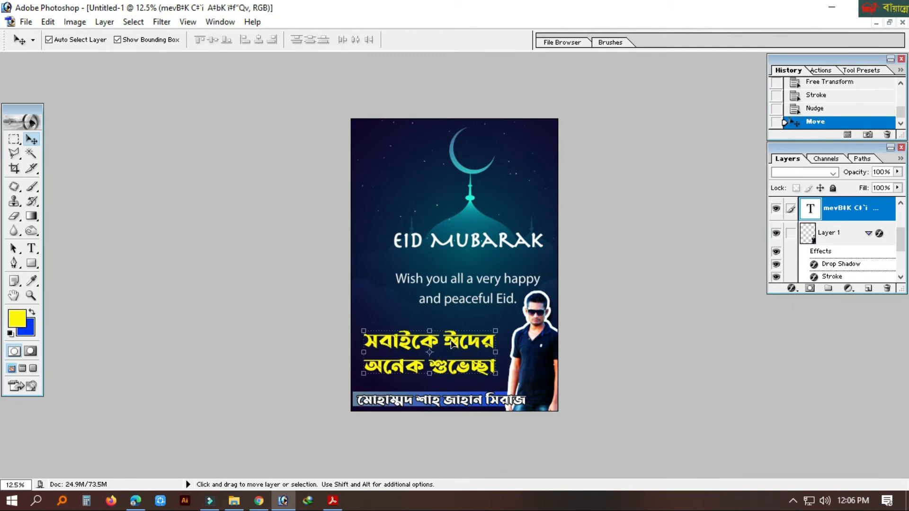
{"action": "key", "text": "ctrl+t"}
{"action": "left_click_drag", "start_coordinate": [507, 328], "coordinate": [474, 346]}
{"action": "key", "text": "Return"}
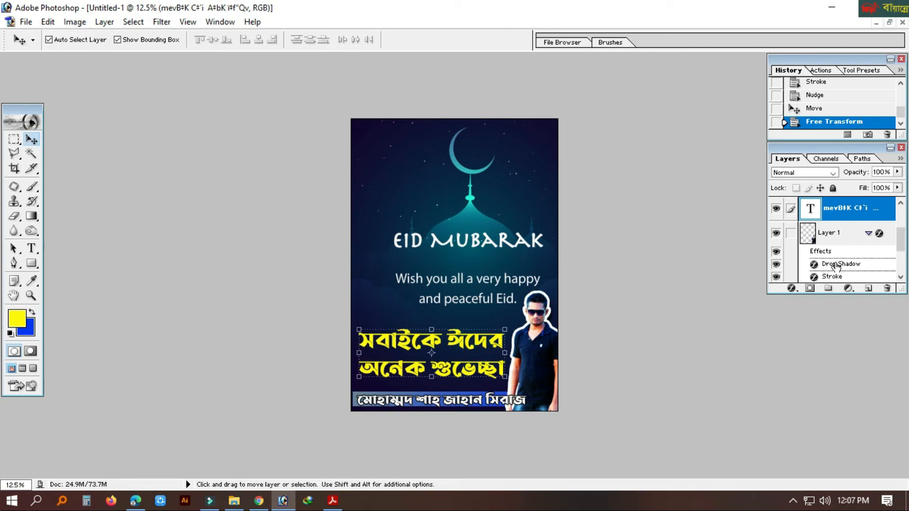
Add a red outside stroke of 9 px to the yellow Bengali greeting layer.
{"action": "double_click", "coordinate": [883, 205]}
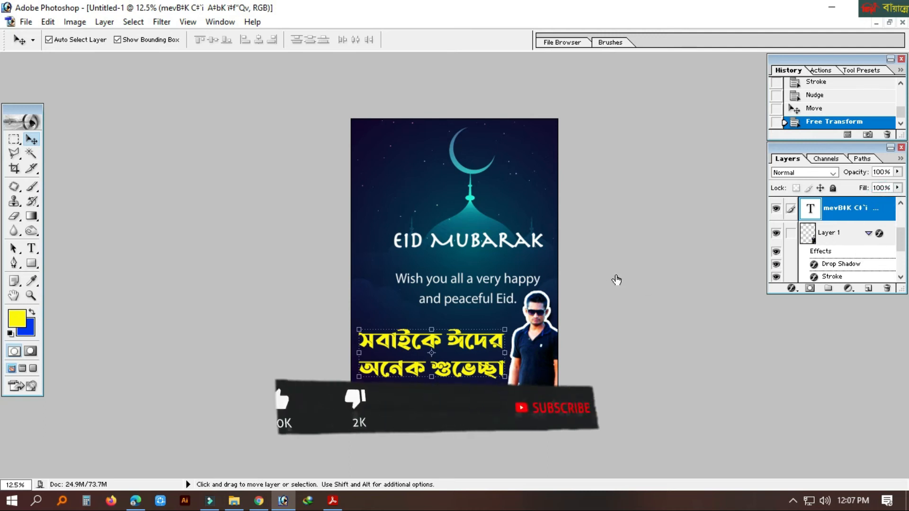
{"action": "left_click", "coordinate": [541, 207]}
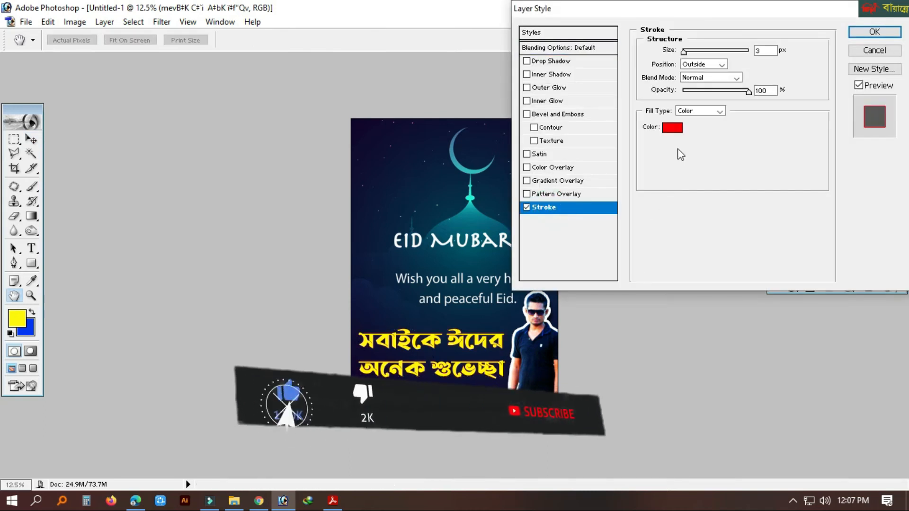
{"action": "left_click", "coordinate": [673, 128]}
{"action": "left_click", "coordinate": [490, 217]}
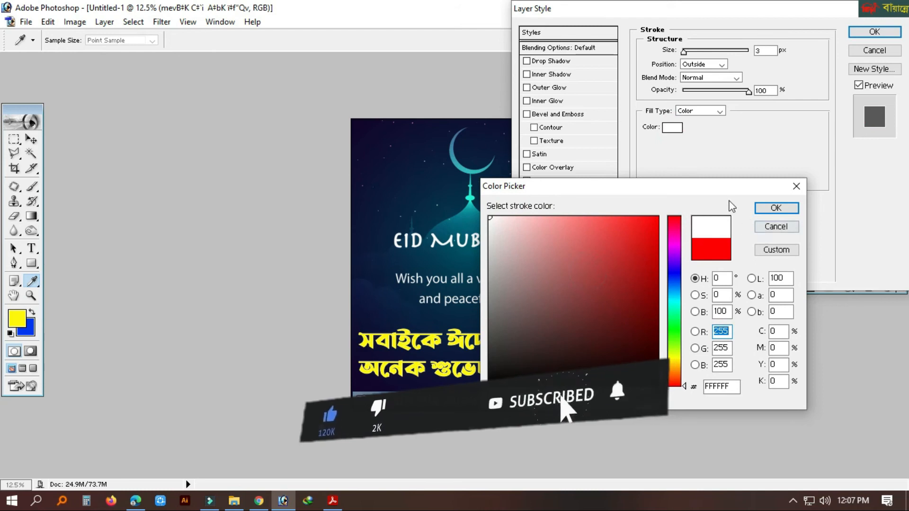
{"action": "left_click", "coordinate": [638, 265]}
{"action": "left_click", "coordinate": [775, 208]}
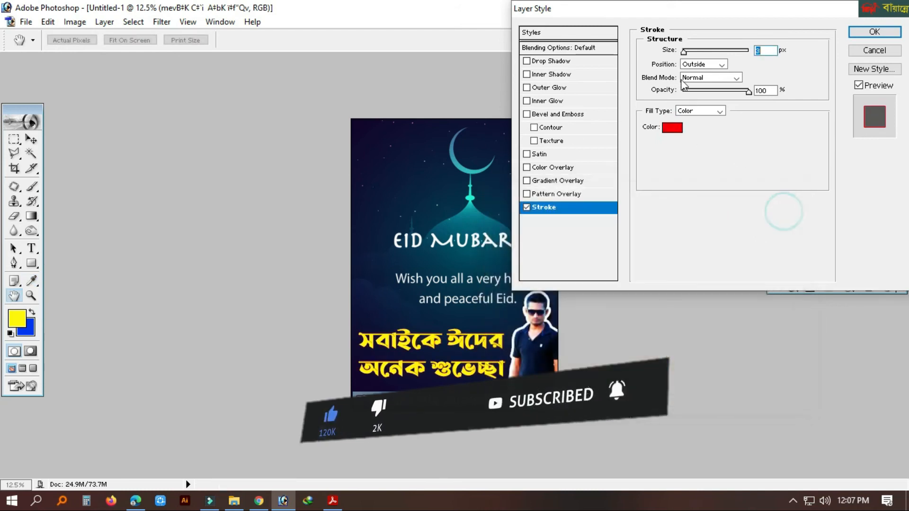
{"action": "left_click_drag", "start_coordinate": [685, 55], "coordinate": [690, 56]}
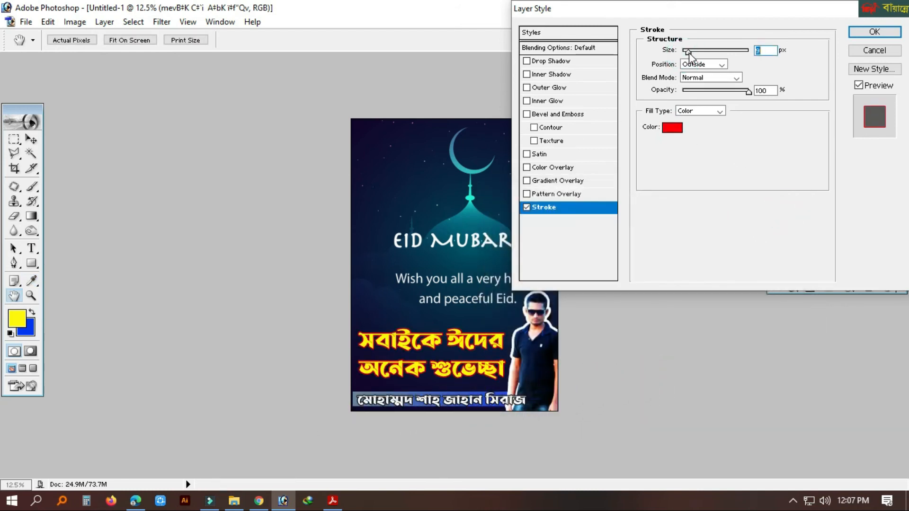
{"action": "left_click", "coordinate": [879, 34]}
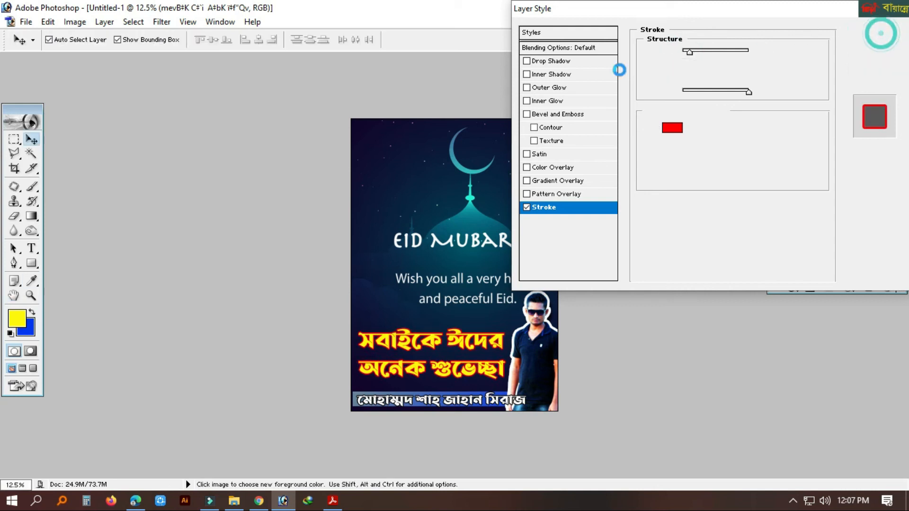
Start saving a copy of the poster to the Desktop in JPEG format.
{"action": "left_click", "coordinate": [26, 21]}
{"action": "left_click", "coordinate": [71, 142]}
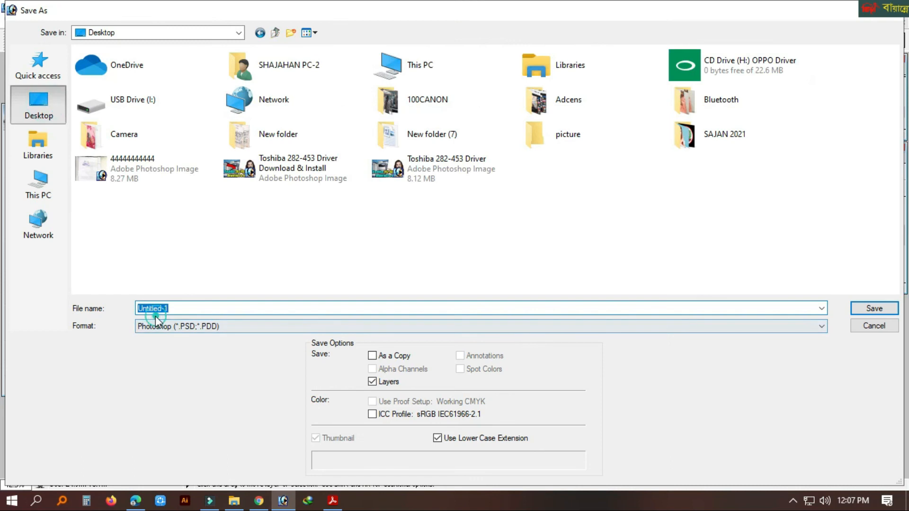
{"action": "left_click", "coordinate": [161, 326]}
{"action": "left_click", "coordinate": [228, 398]}
Name the file EID POSTER 2021 and save it with baseline standard format at maximum quality 12.
{"action": "left_click", "coordinate": [209, 308]}
{"action": "key", "text": "BackSpace"}
{"action": "left_click", "coordinate": [234, 311]}
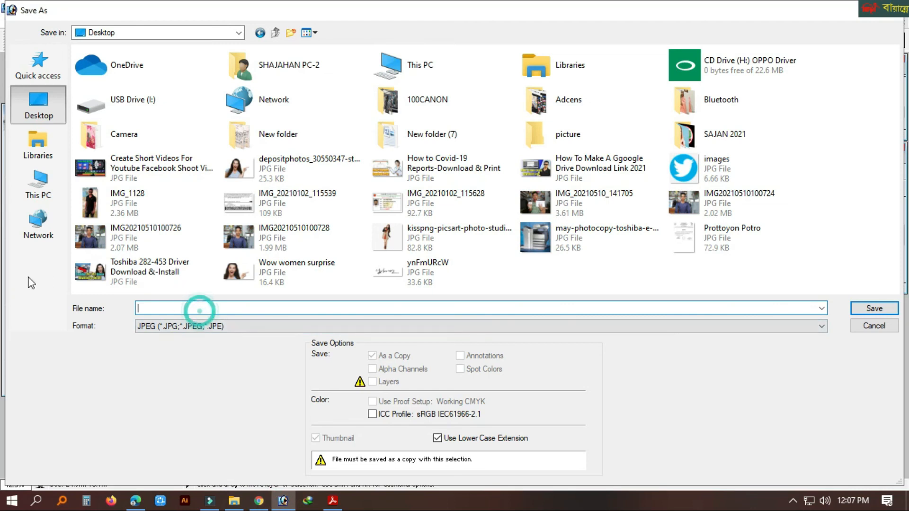
{"action": "type", "text": "W"}
{"action": "key", "text": "BackSpace"}
{"action": "type", "text": "e"}
{"action": "key", "text": "BackSpace"}
{"action": "type", "text": "EID "}
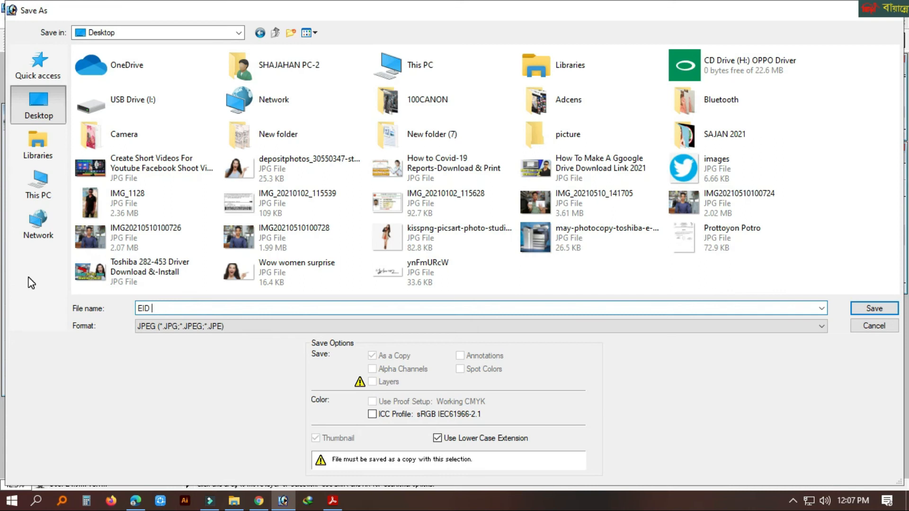
{"action": "type", "text": "BA"}
{"action": "key", "text": "BackSpace"}
{"action": "key", "text": "BackSpace"}
{"action": "key", "text": "BackSpace"}
{"action": "key", "text": "BackSpace"}
{"action": "type", "text": "202"}
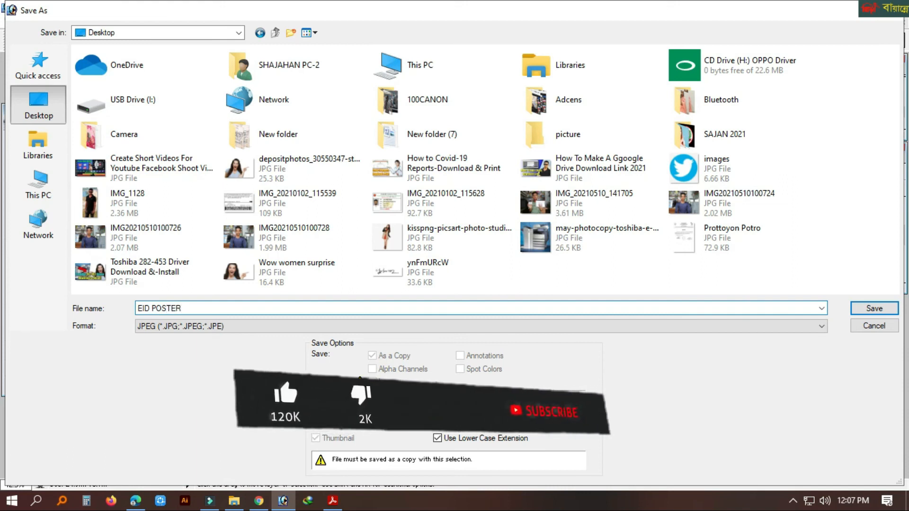
{"action": "type", "text": "1"}
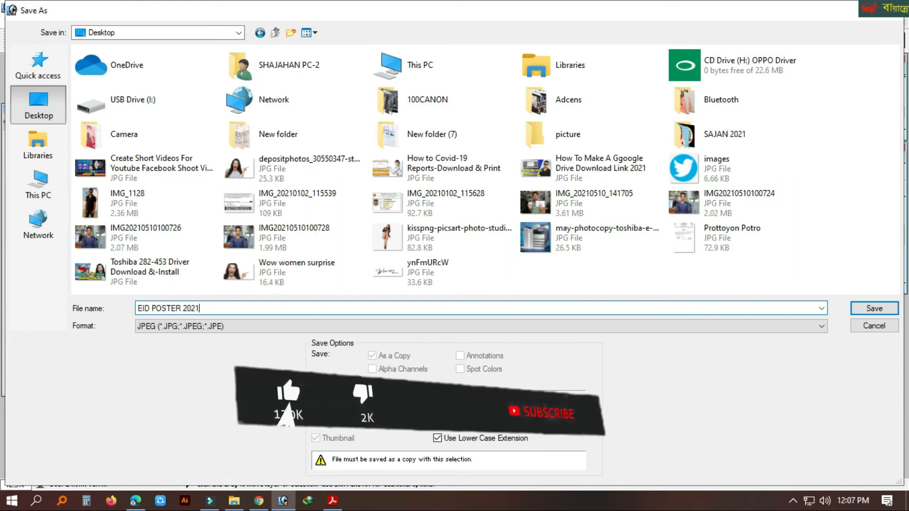
{"action": "left_click", "coordinate": [875, 312]}
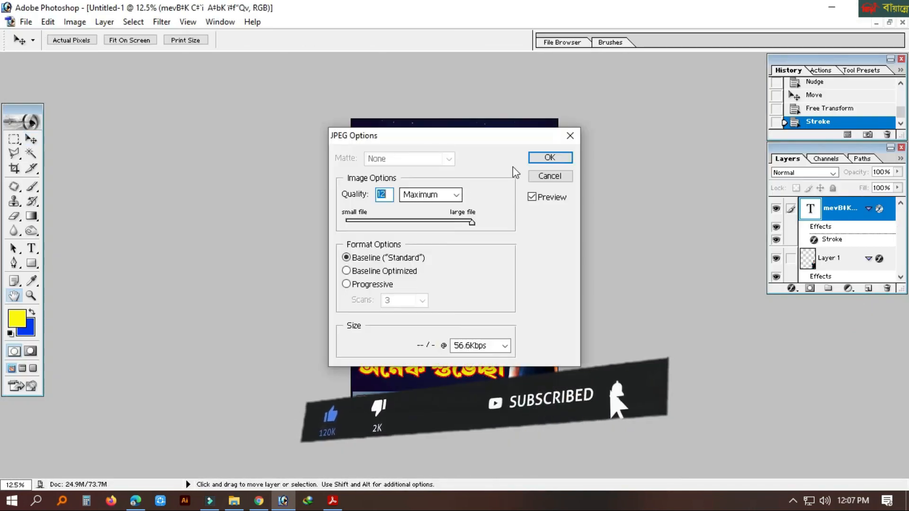
{"action": "left_click", "coordinate": [549, 158]}
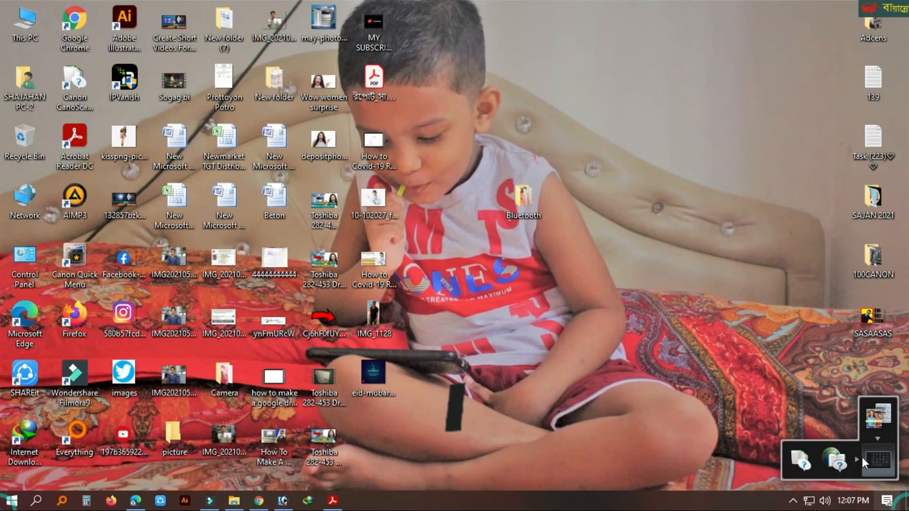
Refresh the Windows desktop, open the exported EID POSTER 2021 image to check the finished poster, and close the viewer.
{"action": "right_click", "coordinate": [599, 190]}
{"action": "left_click", "coordinate": [626, 230]}
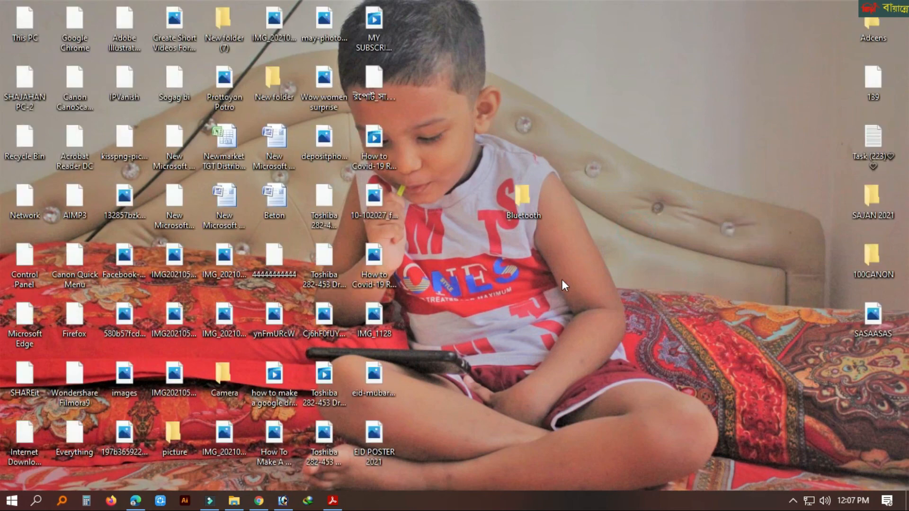
{"action": "double_click", "coordinate": [374, 432]}
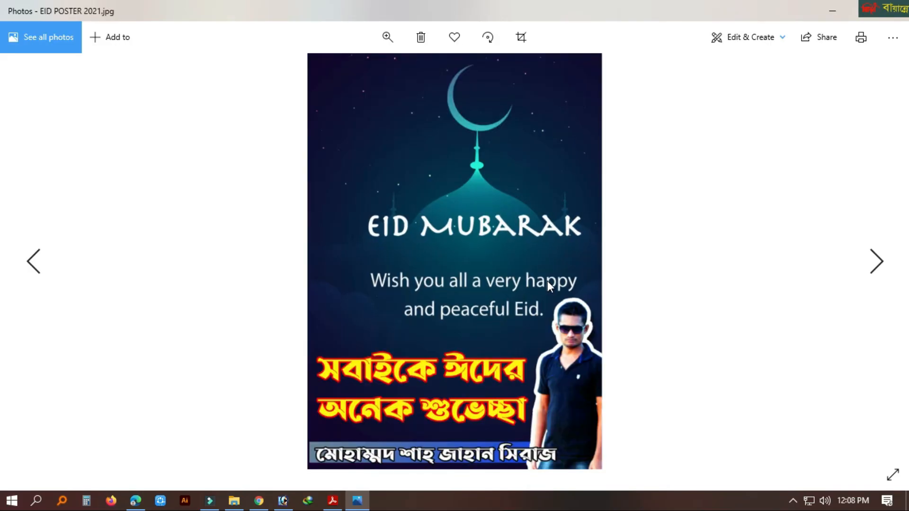
{"action": "left_click", "coordinate": [881, 14]}
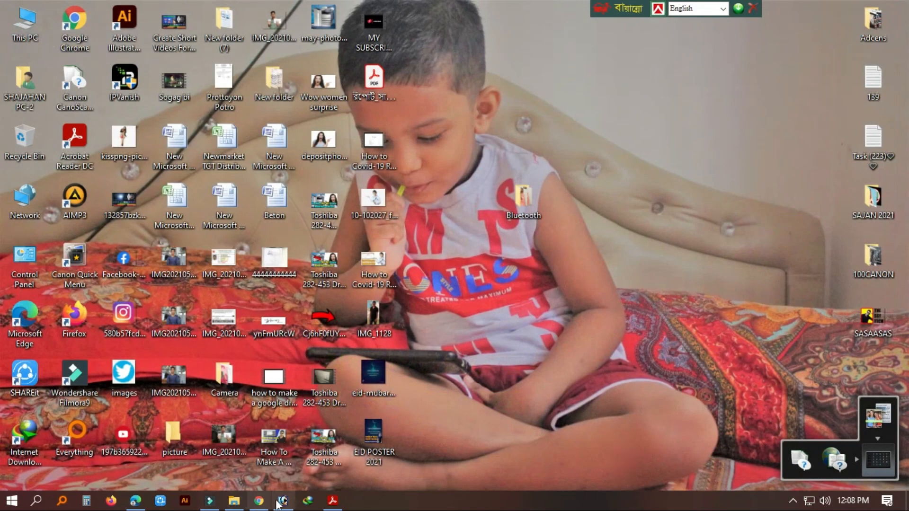
{"action": "mouse_move", "coordinate": [261, 506]}
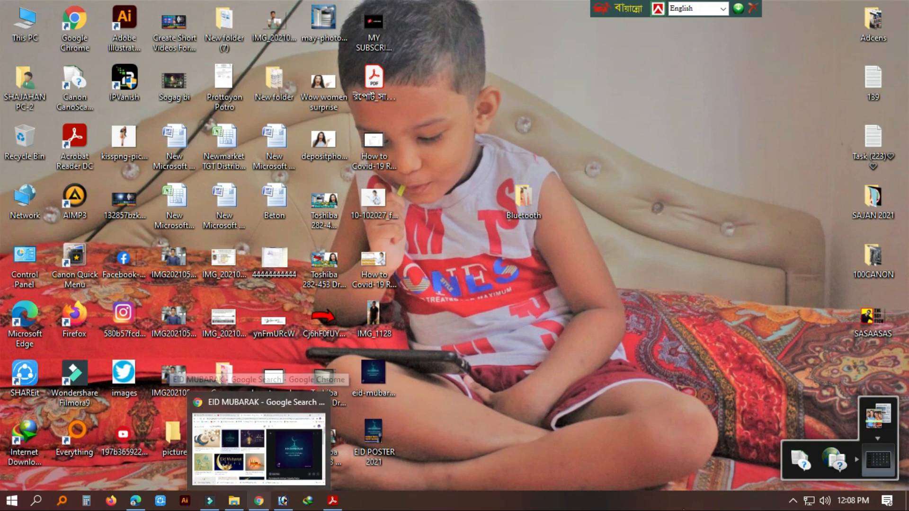
{"action": "left_click", "coordinate": [793, 501]}
{"action": "left_click", "coordinate": [793, 477]}
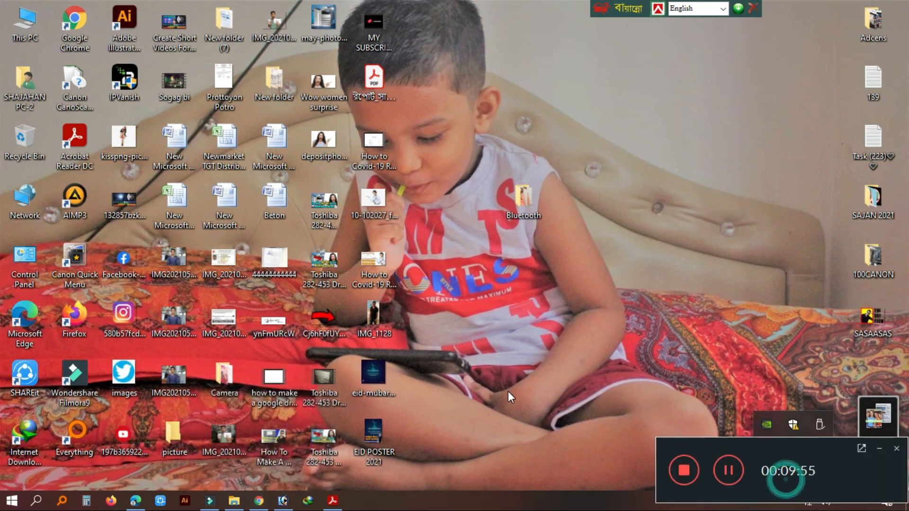